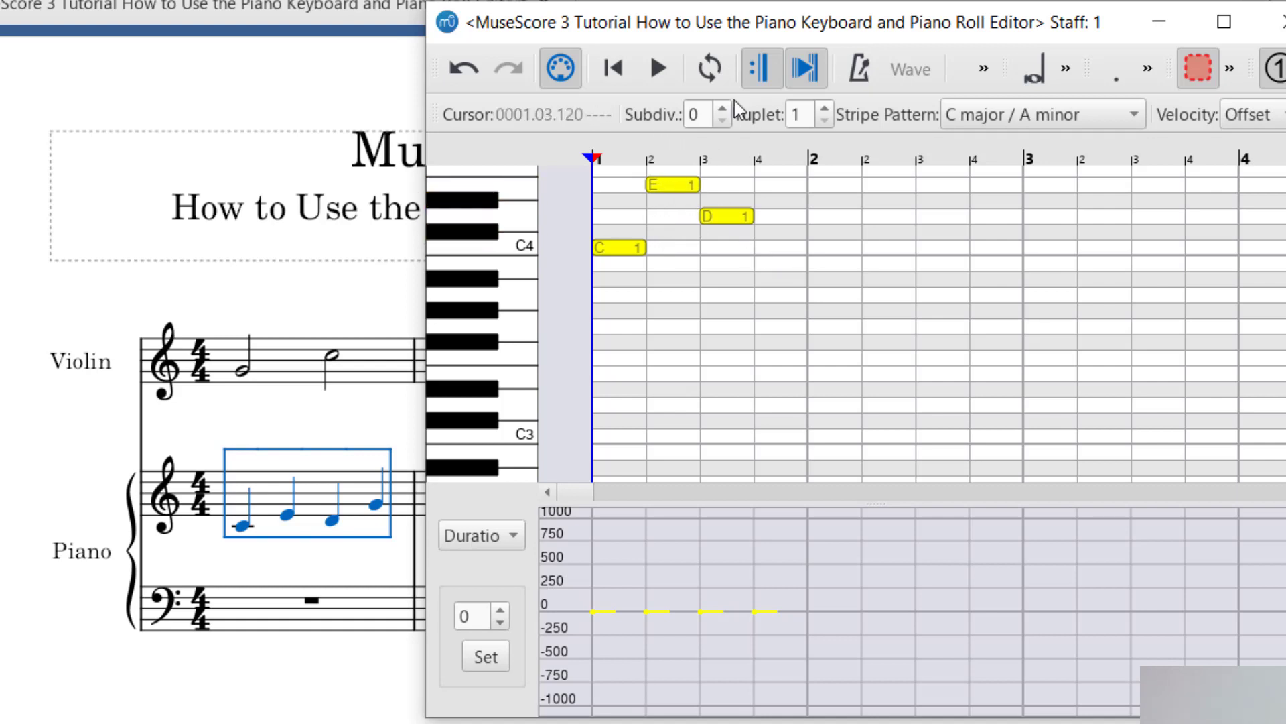
Select the notes of the piano's first measure to compare how they appear in the piano roll and the score.
scroll(698, 310, up, 1)
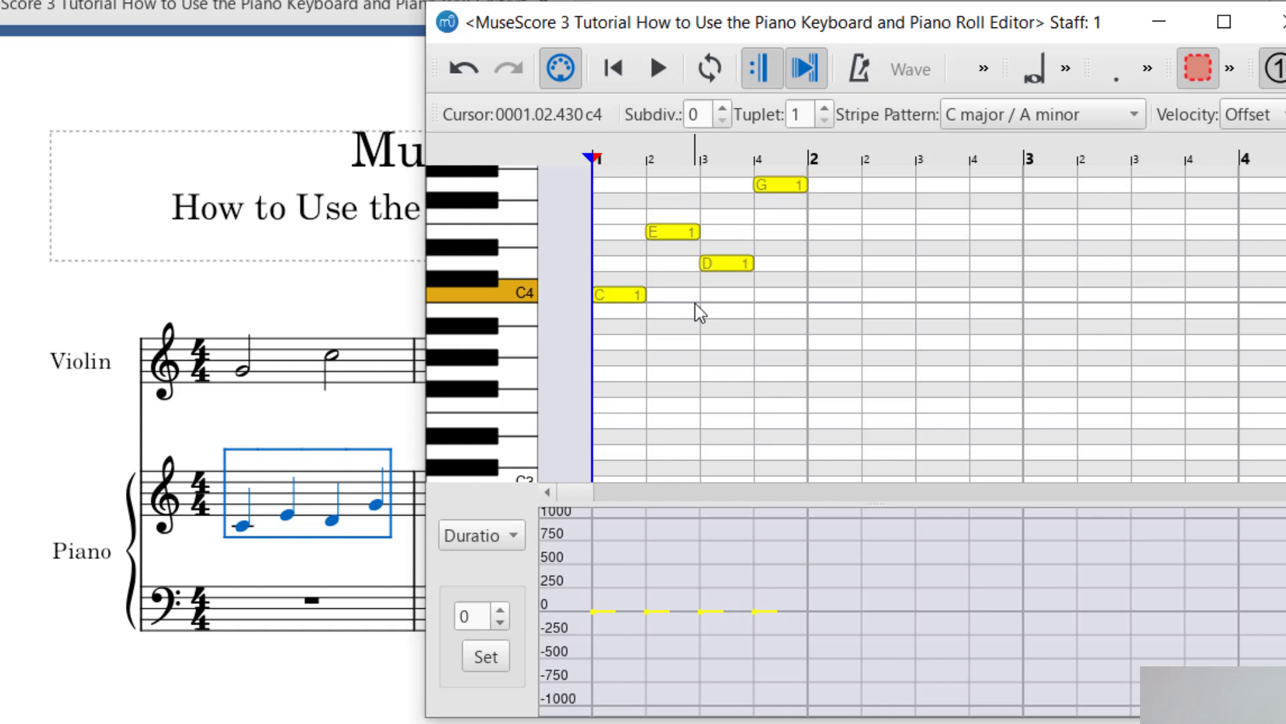
scroll(711, 287, up, 1)
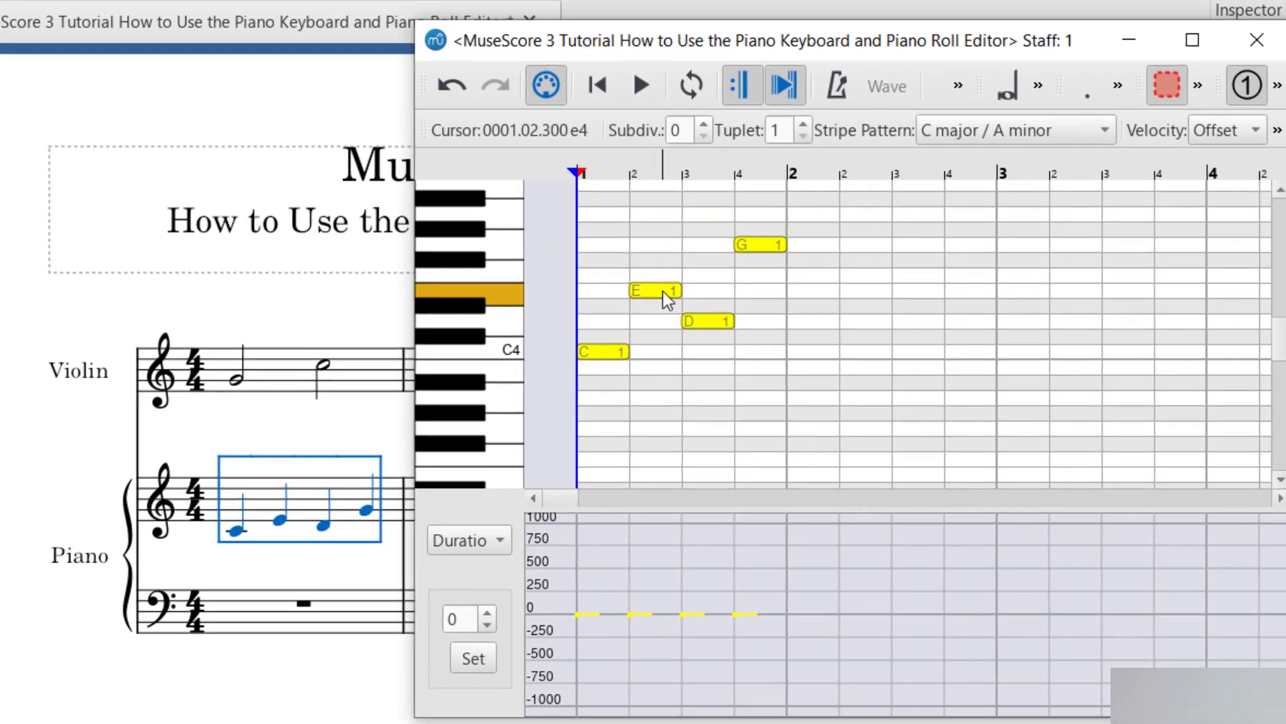
mouse_move(662, 292)
mouse_down()
mouse_move(672, 349)
mouse_move(670, 298)
mouse_up()
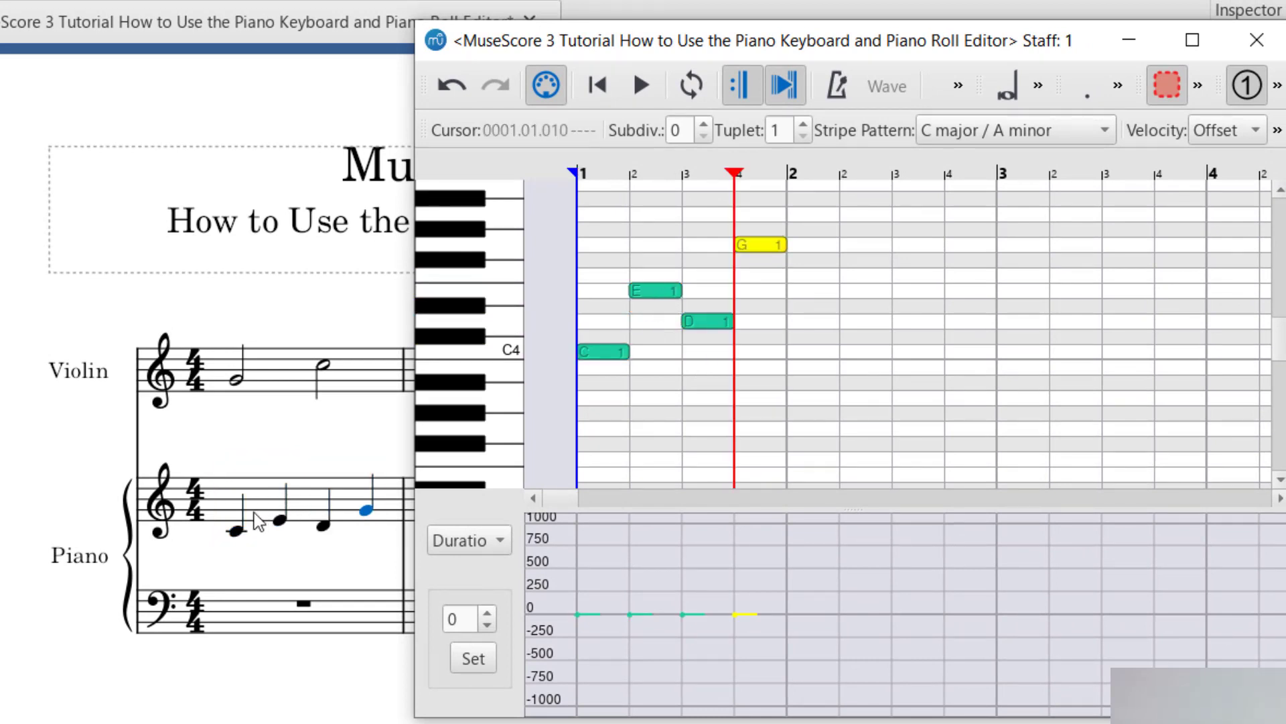
drag(584, 49, 579, 192)
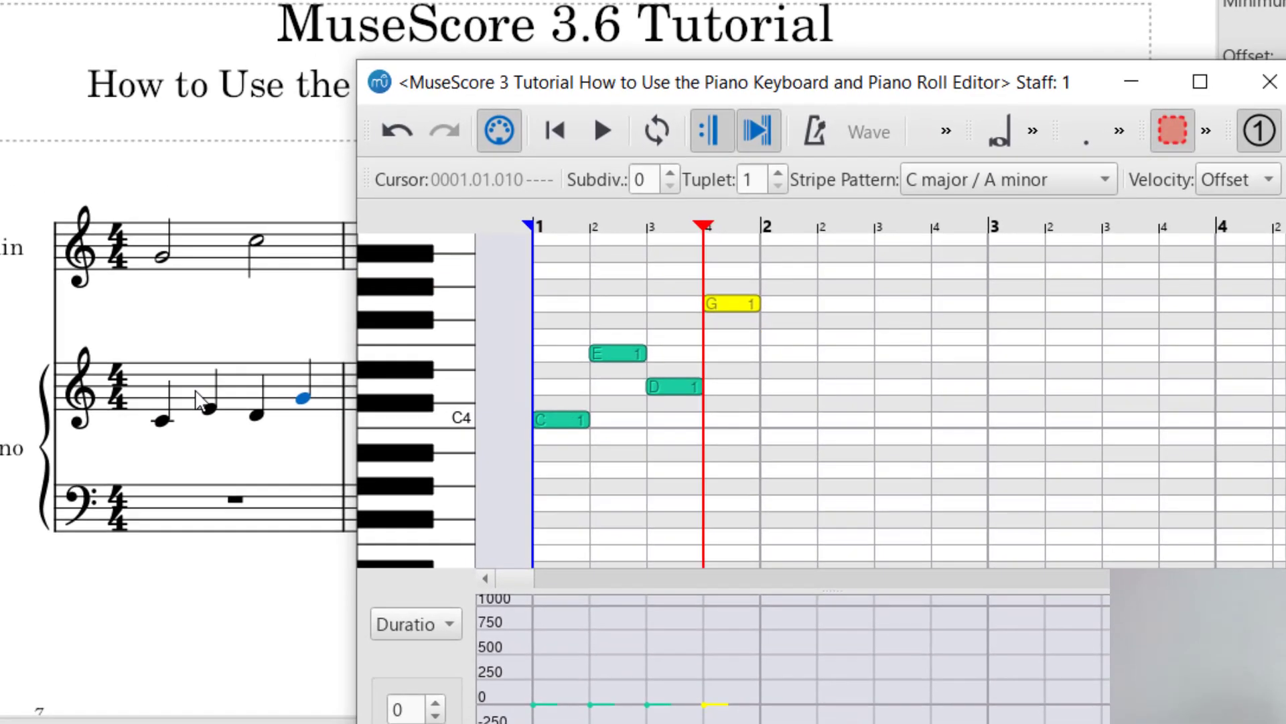
click(217, 416)
click(331, 401)
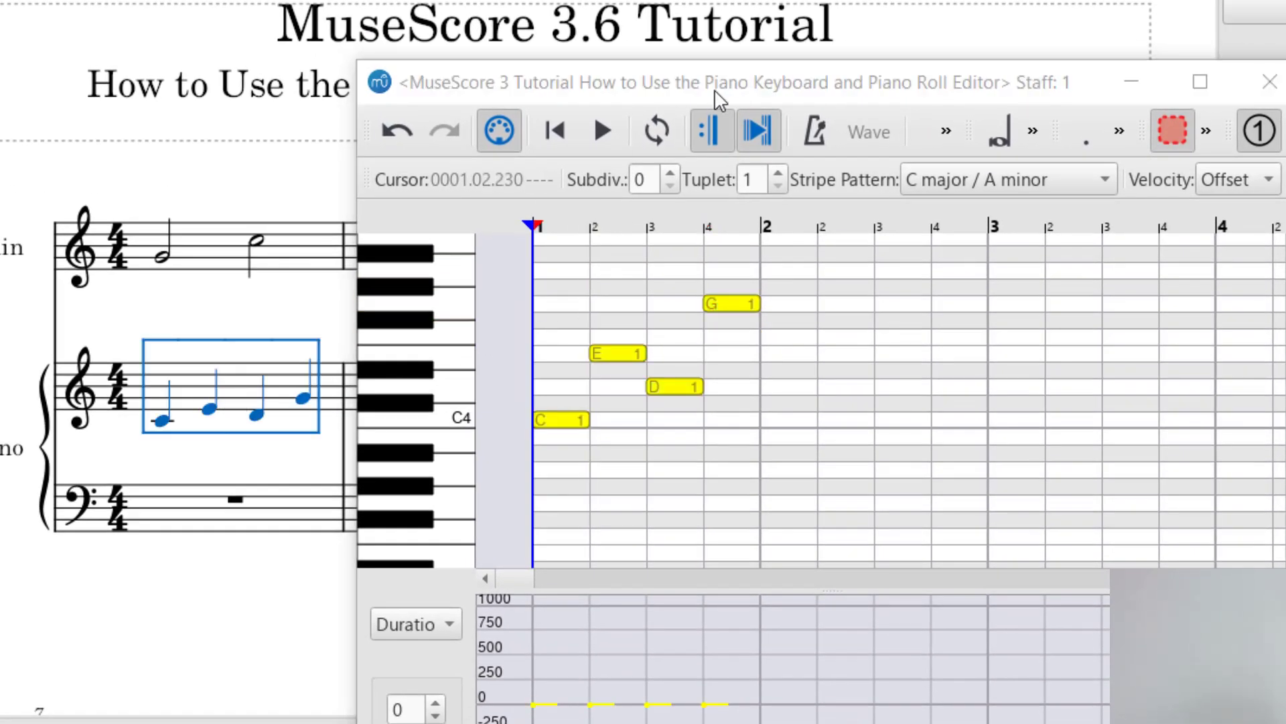
Raise the piano's first note in the piano roll to D4, G4 and finally C5.
click(561, 424)
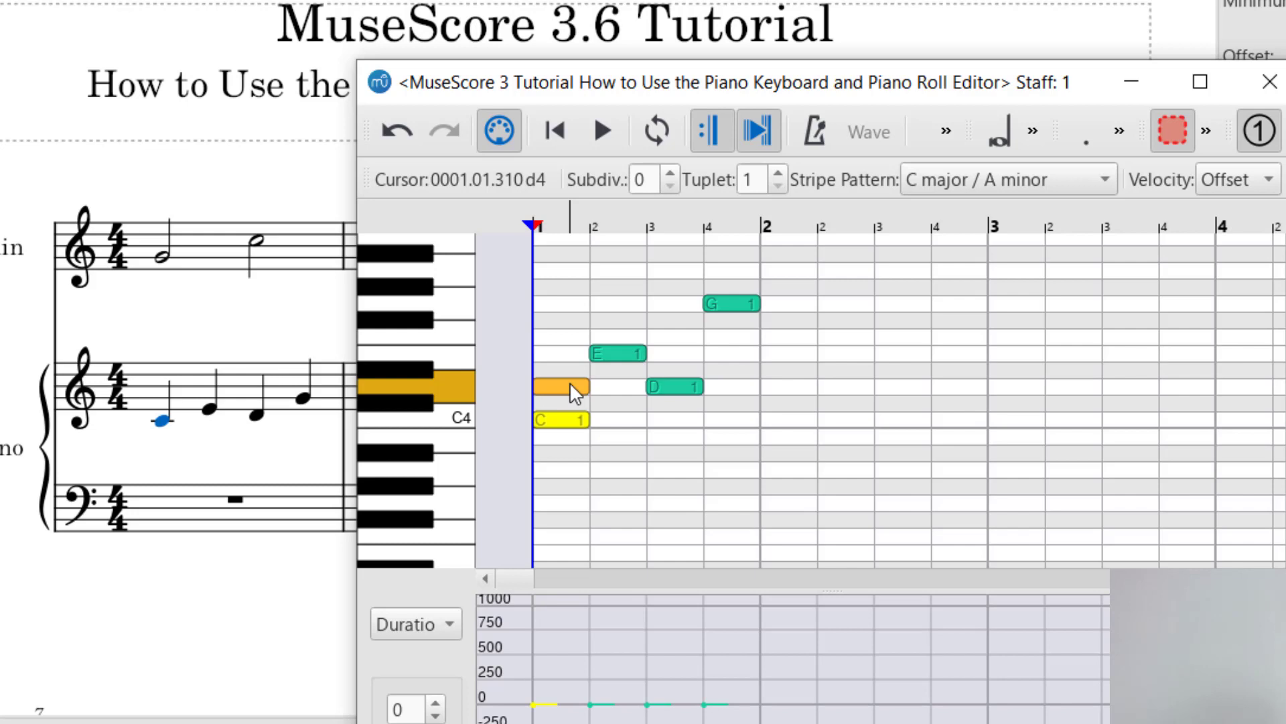
click(570, 387)
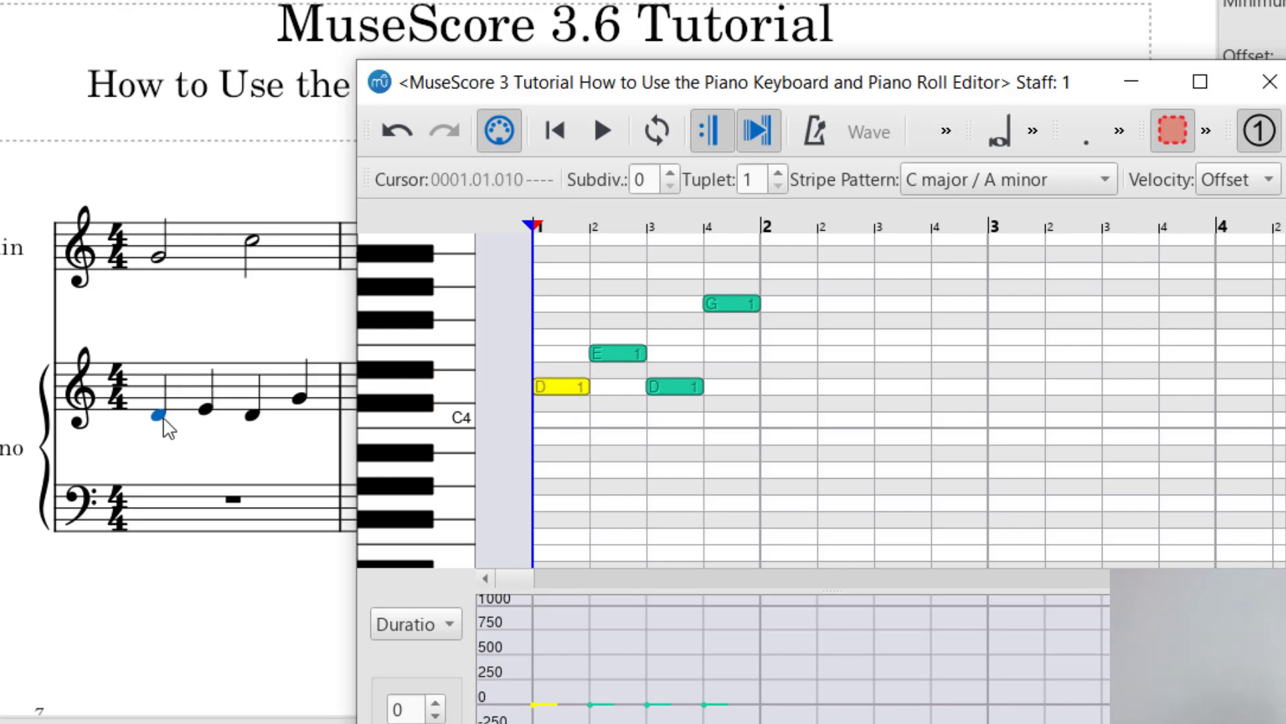
drag(545, 387, 572, 303)
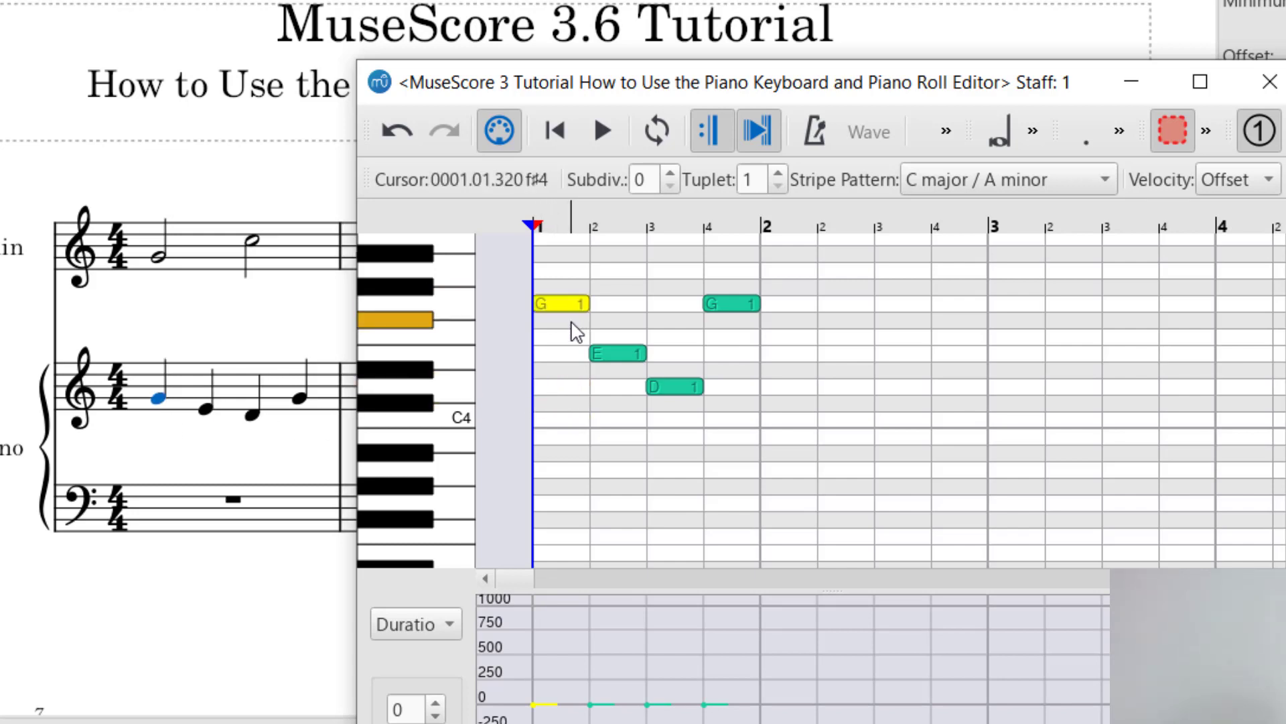
scroll(570, 350, up, 1)
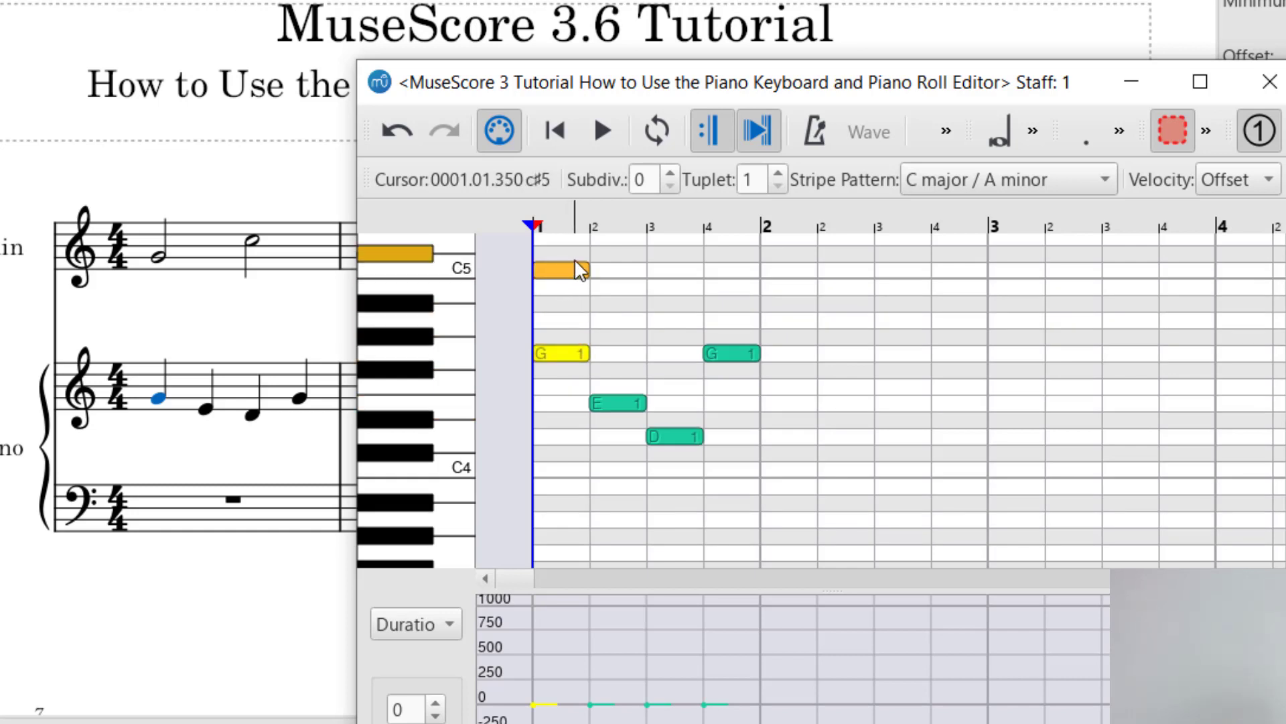
click(574, 264)
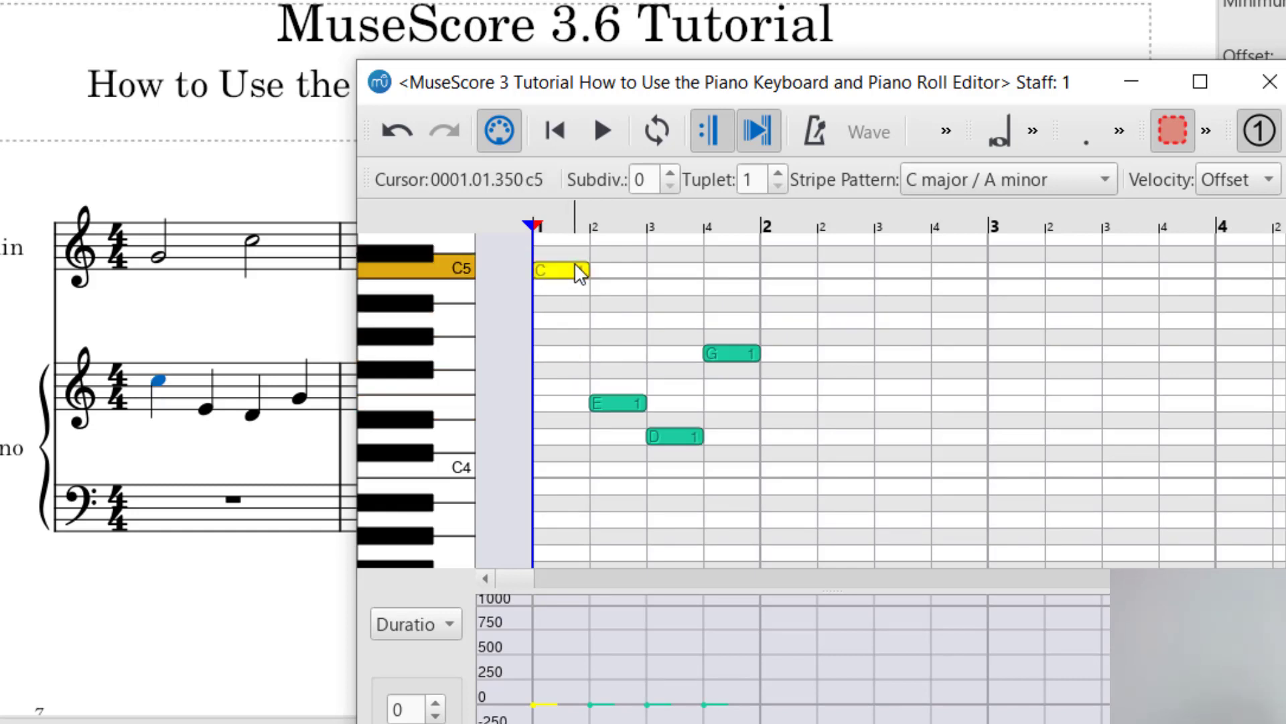
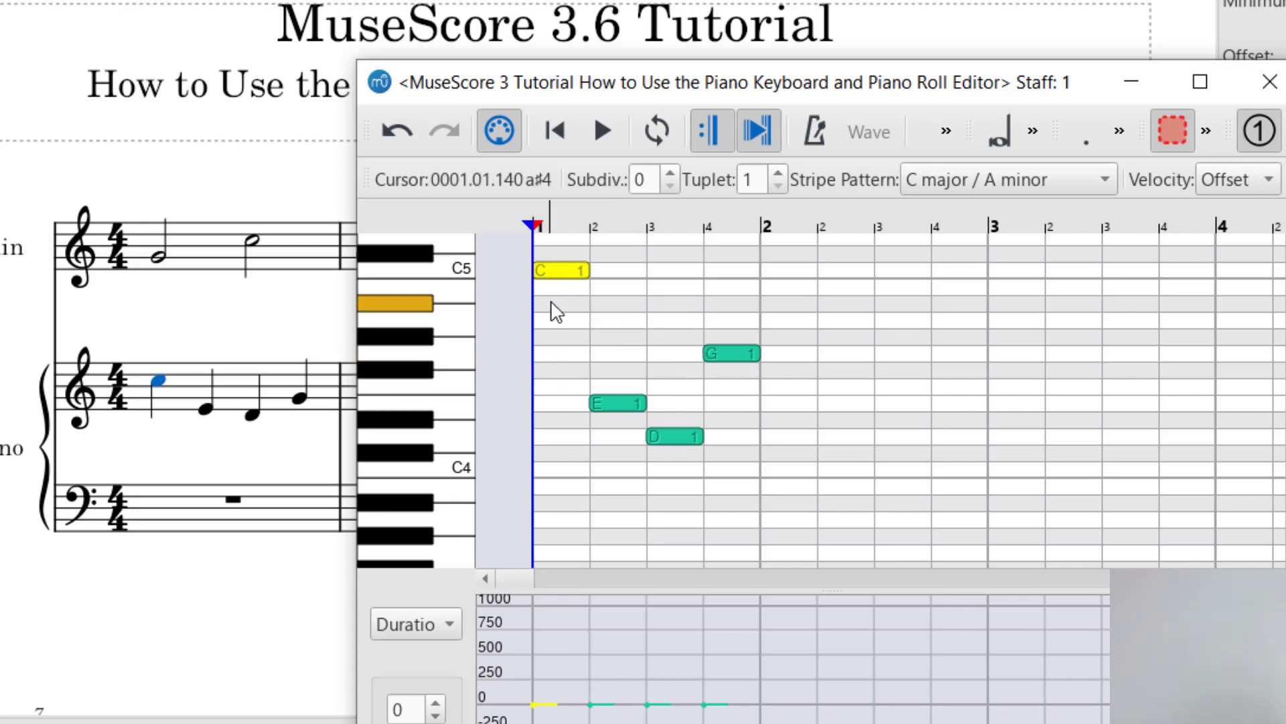
Add E4 and C4 beneath the piano's first note, moving the lowest note to B♭3 and back to C4.
click(158, 385)
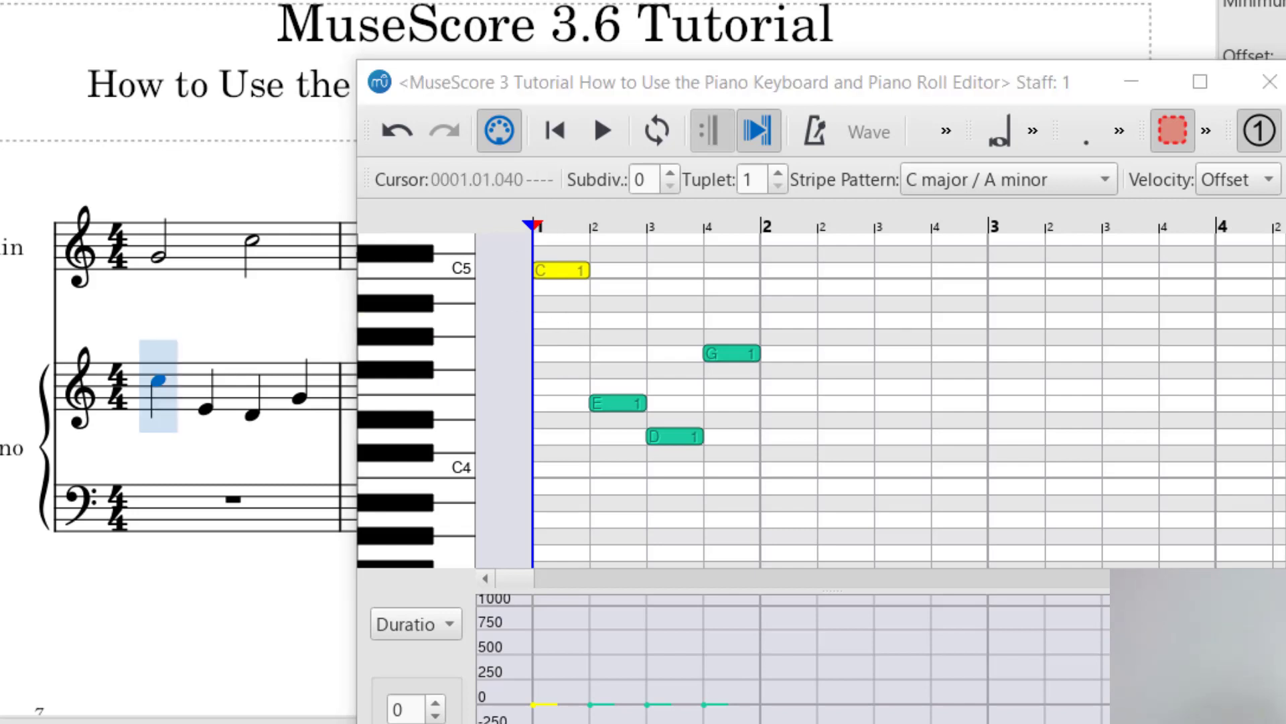
shift+click(156, 408)
shift+click(160, 411)
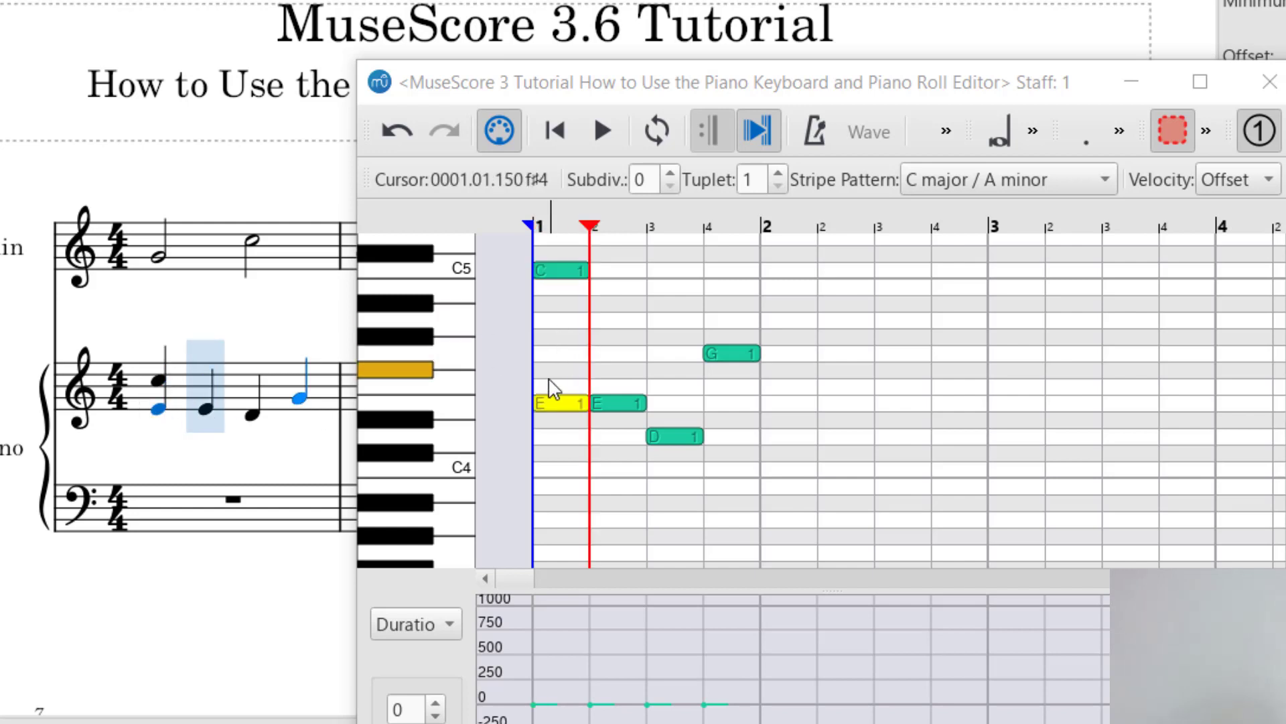
shift+click(163, 425)
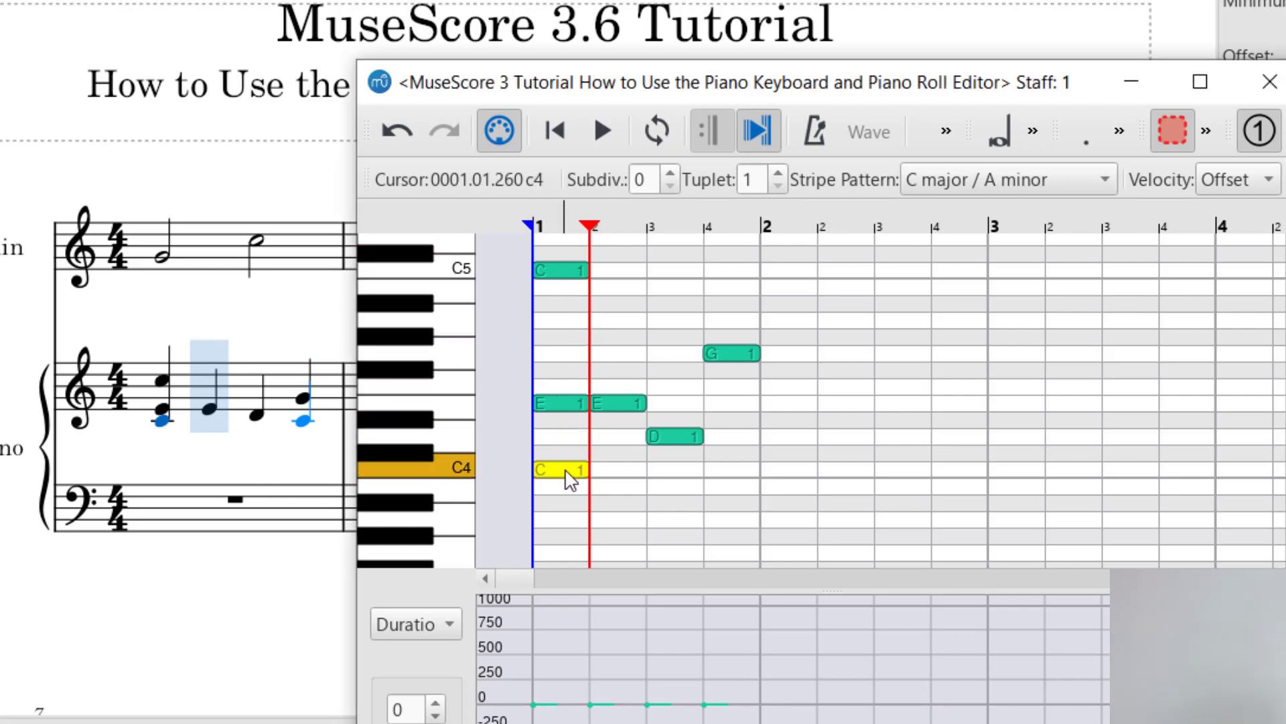
click(568, 504)
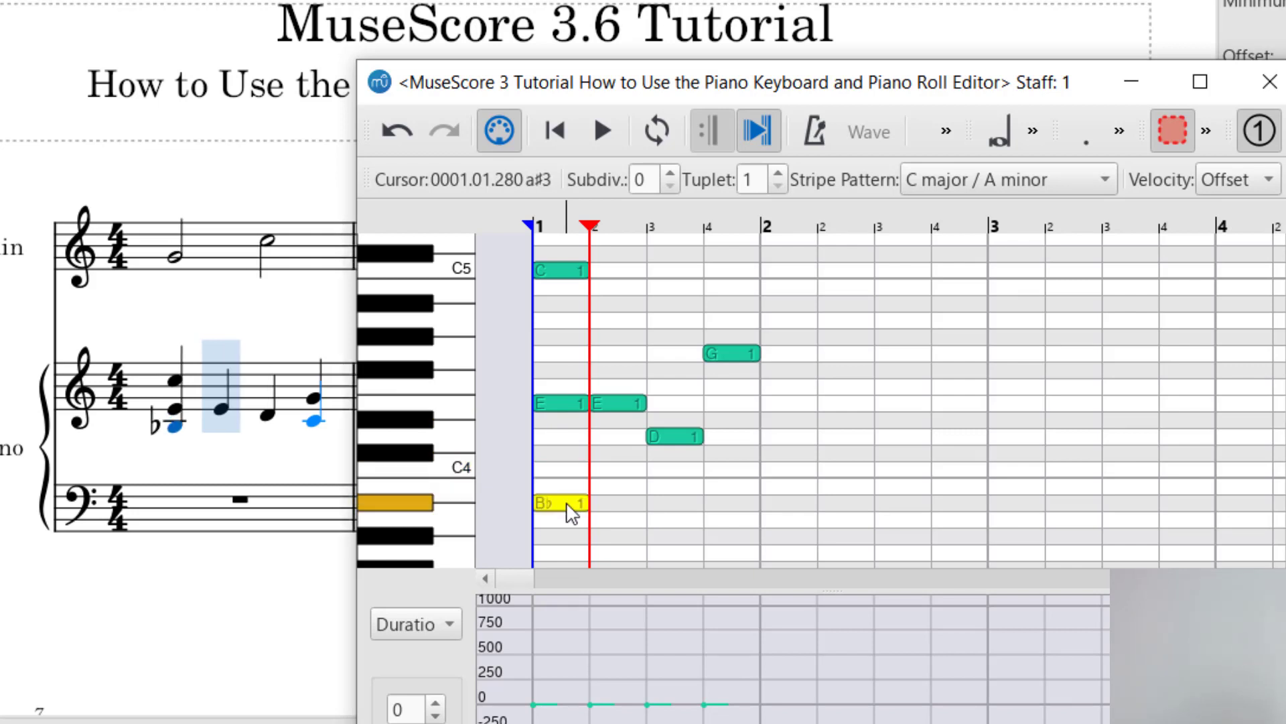
drag(566, 504, 569, 464)
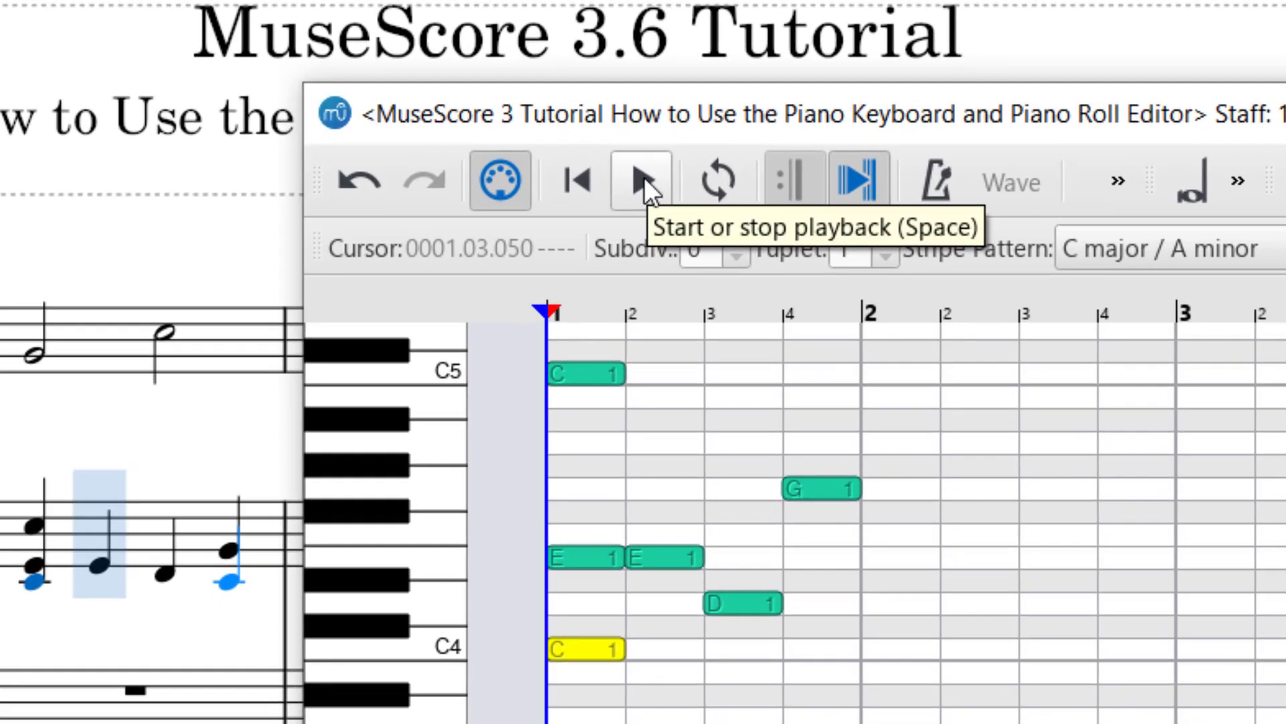
Play the score, stop it, and return the playback position and piano roll view to the first measure.
click(620, 153)
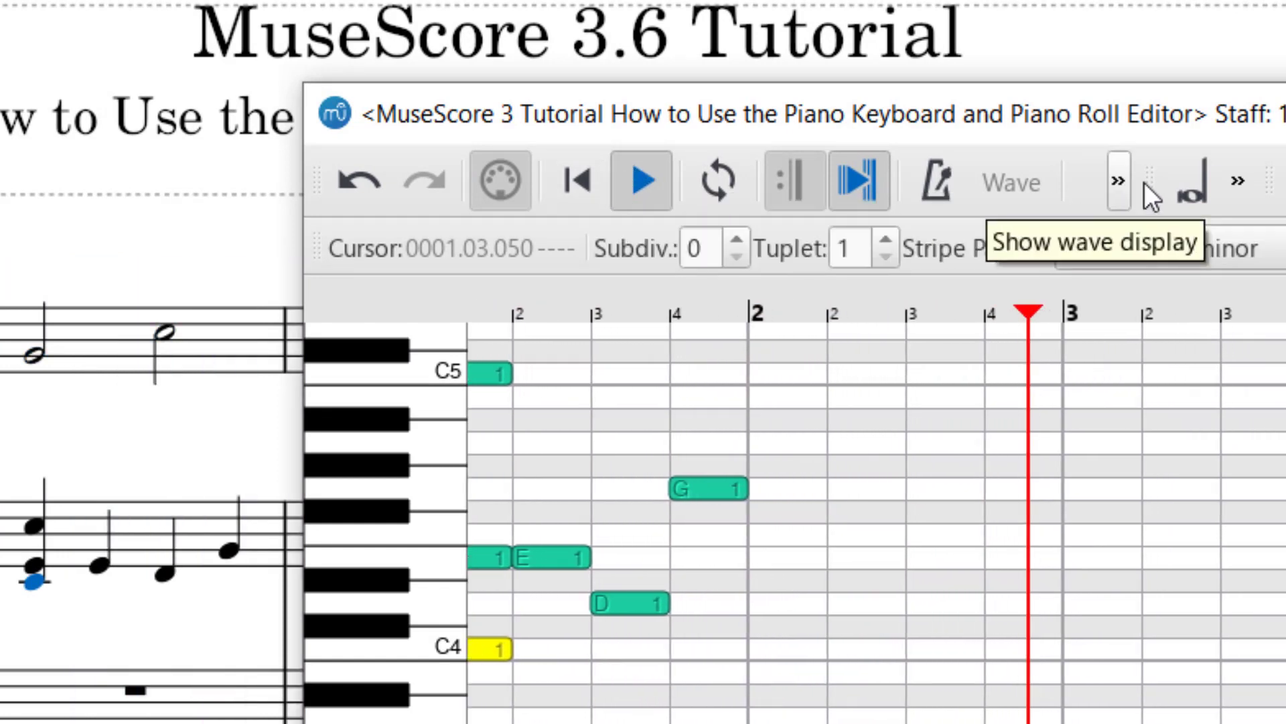
click(655, 189)
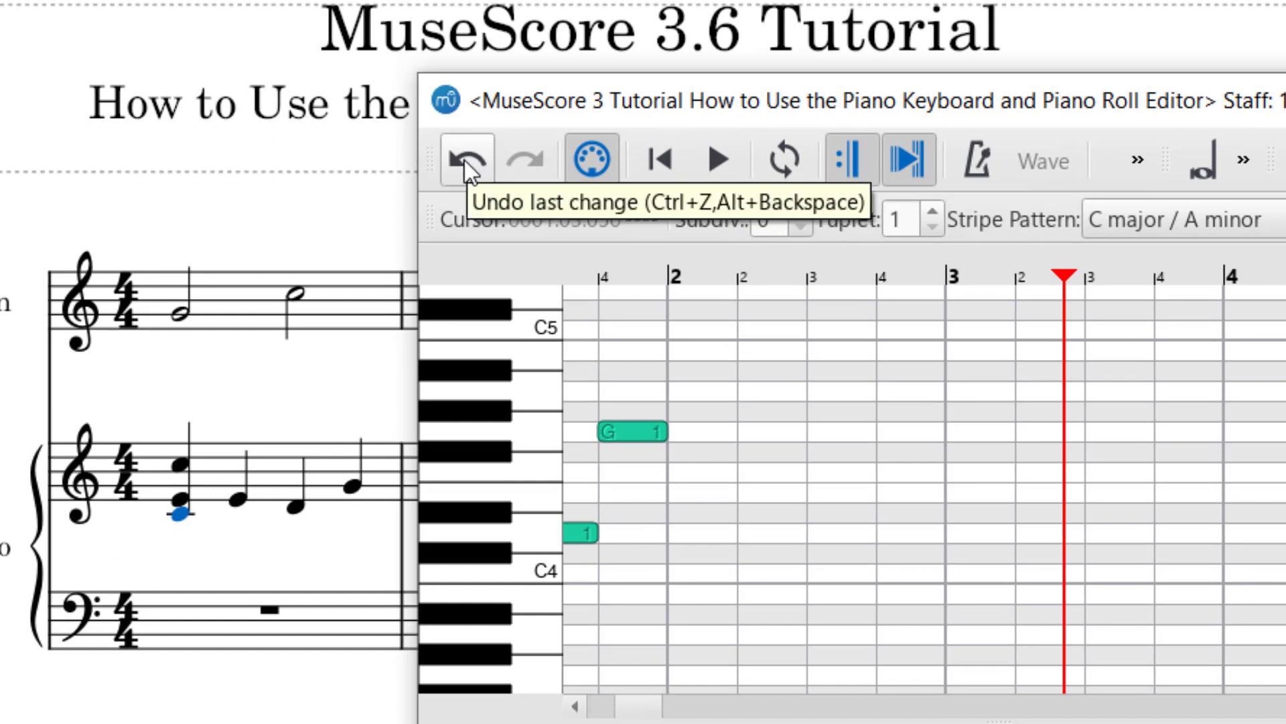
click(678, 159)
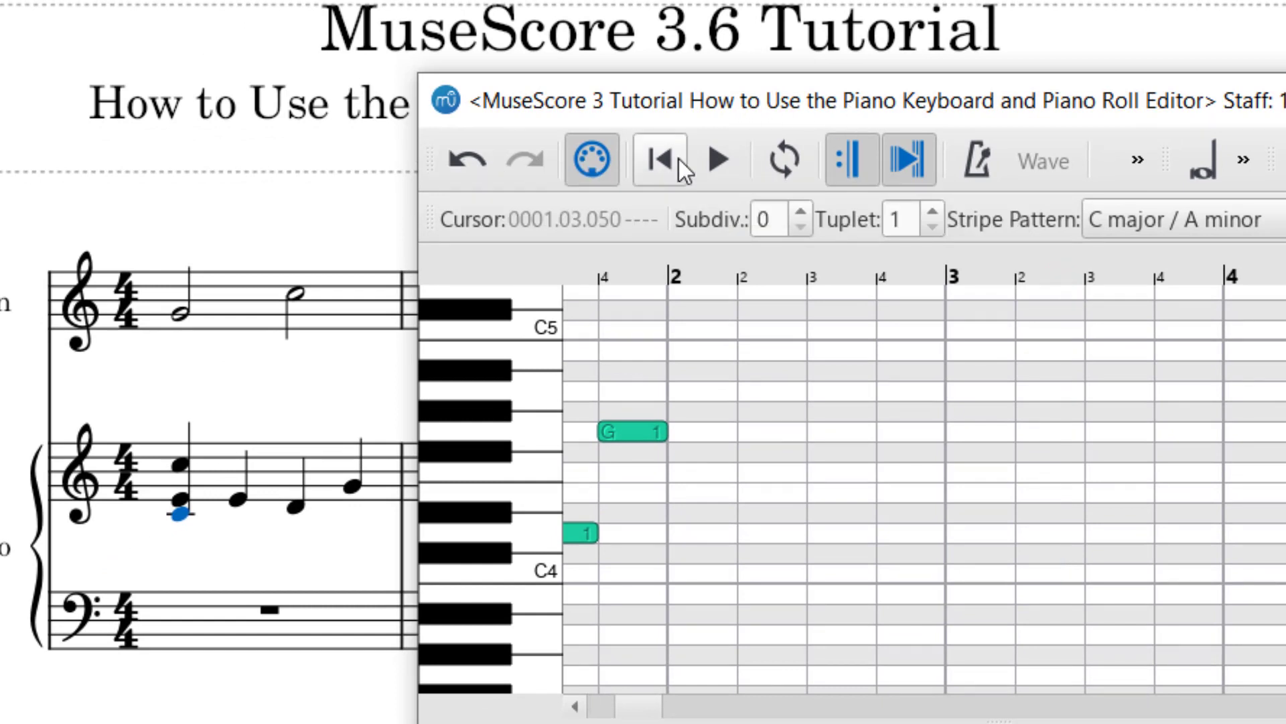
click(678, 159)
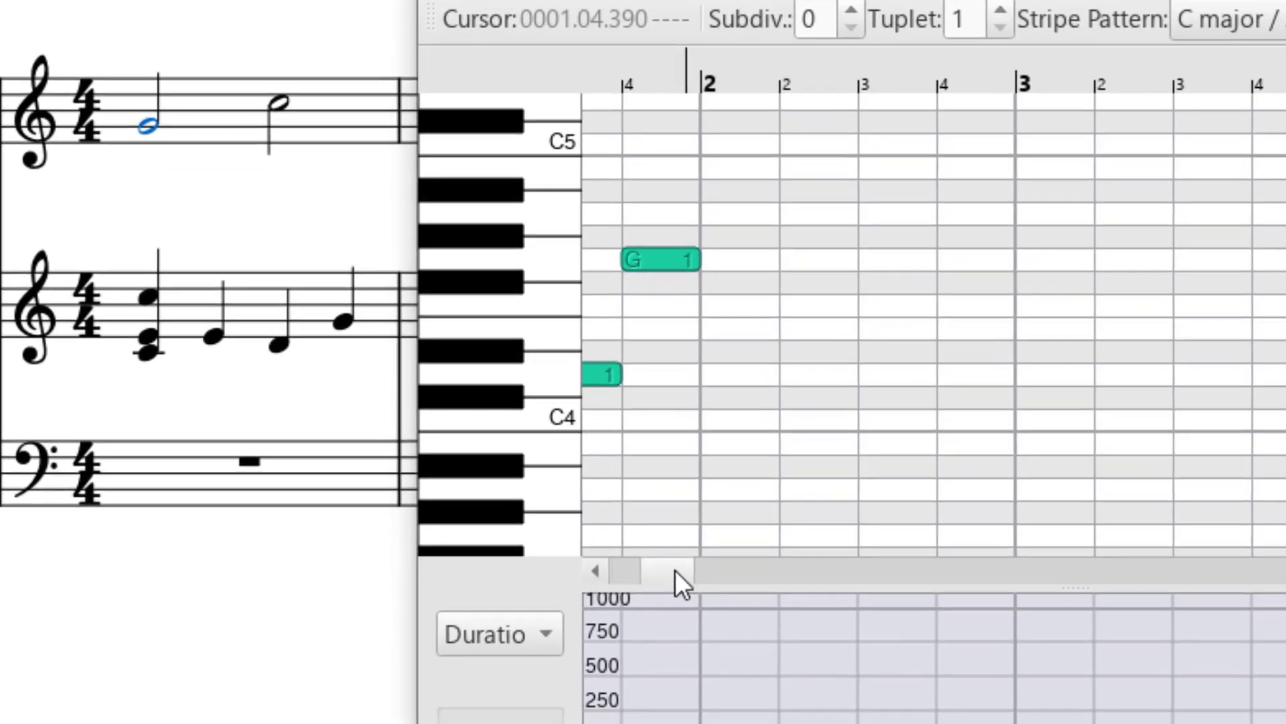
drag(650, 671, 630, 671)
drag(651, 560, 633, 561)
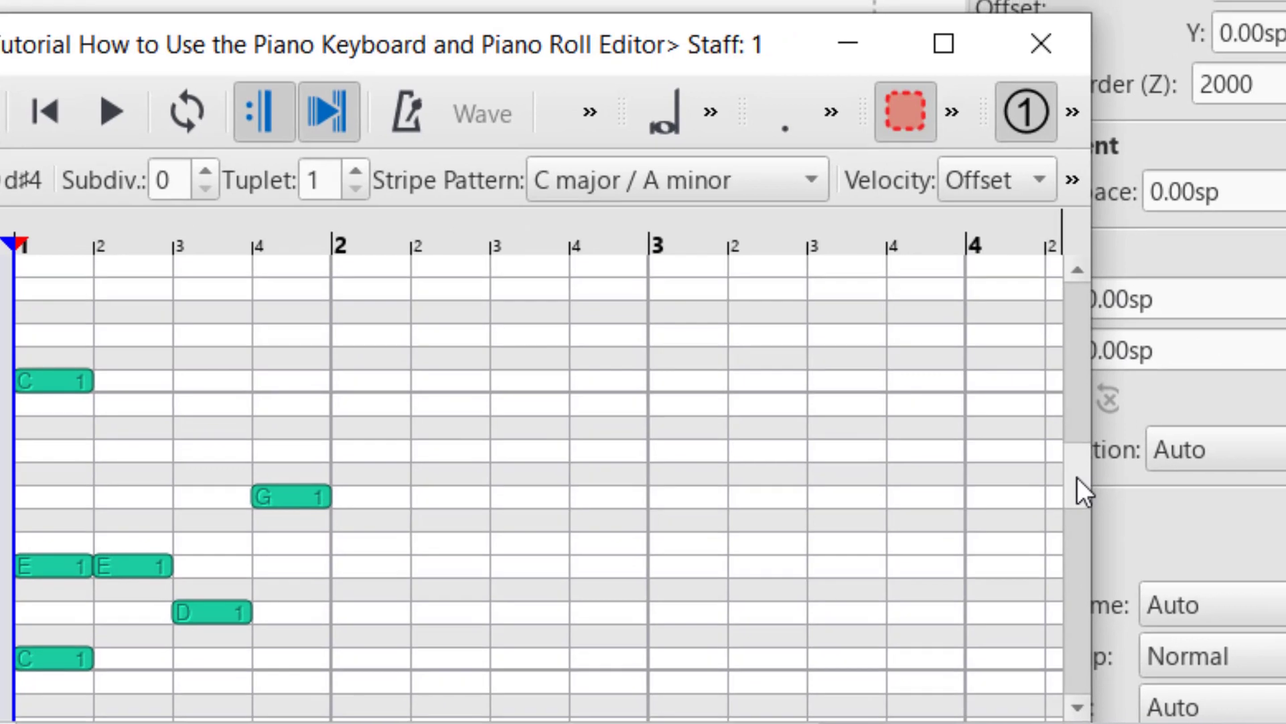
mouse_move(1078, 477)
mouse_down()
mouse_move(1071, 439)
mouse_move(1080, 497)
mouse_up()
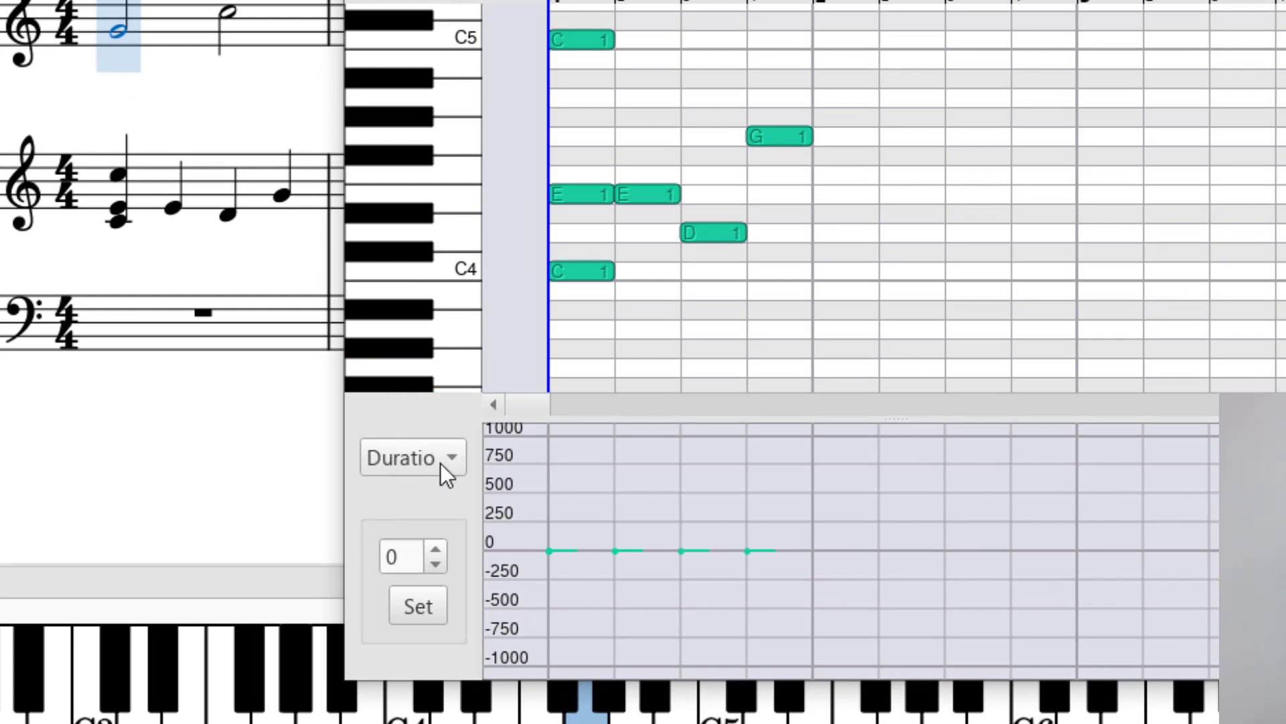
Close the piano's roll editor and open the Piano Roll Editor for the violin's first measure.
click(580, 270)
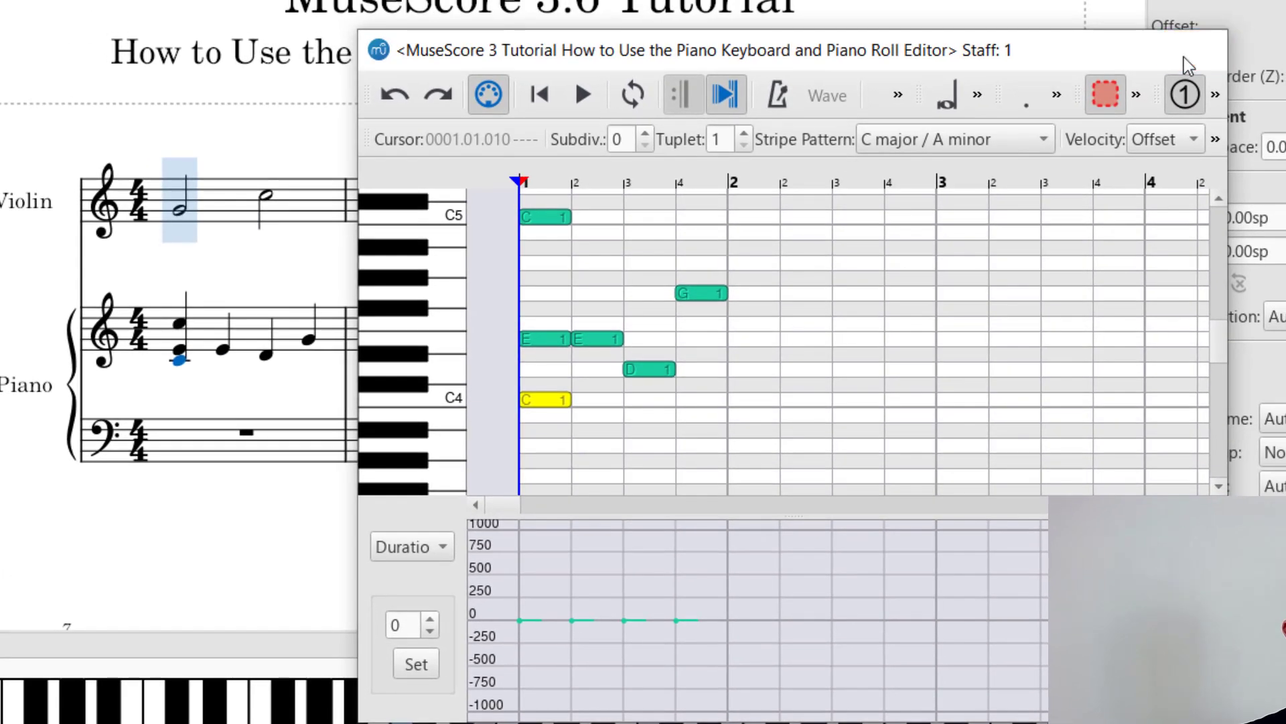
click(1220, 26)
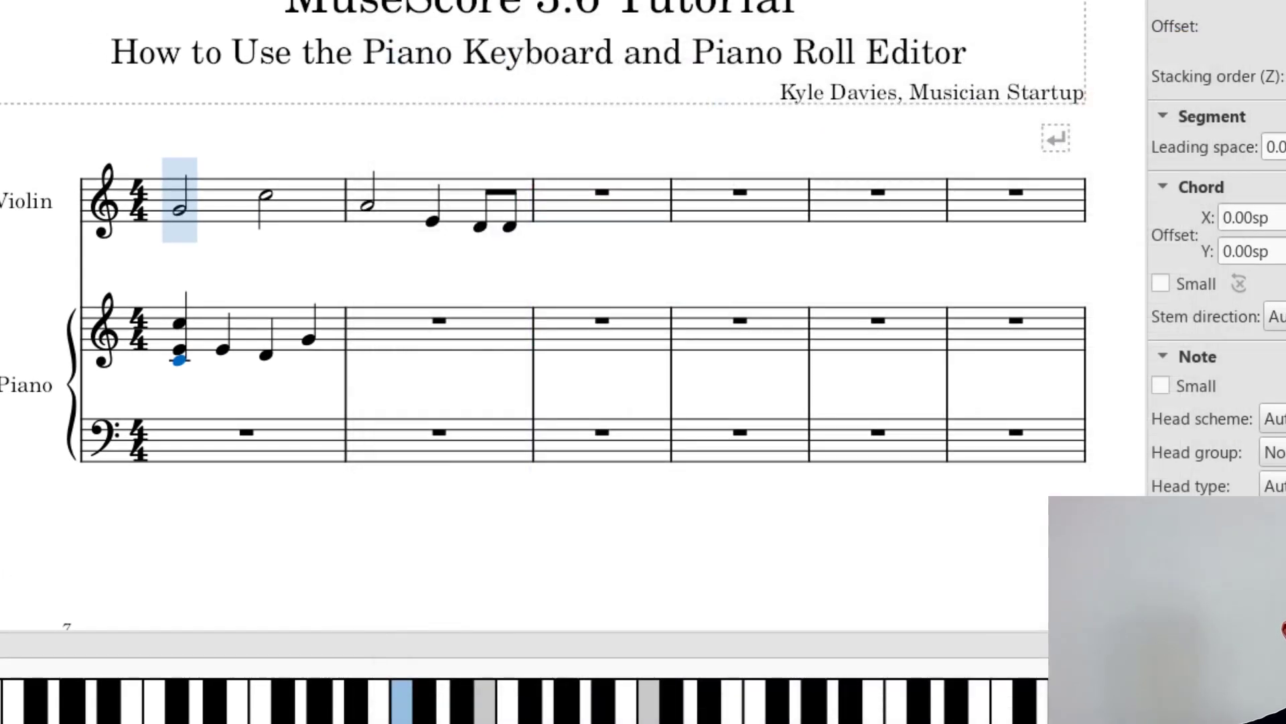
click(226, 206)
right_click(231, 213)
click(283, 270)
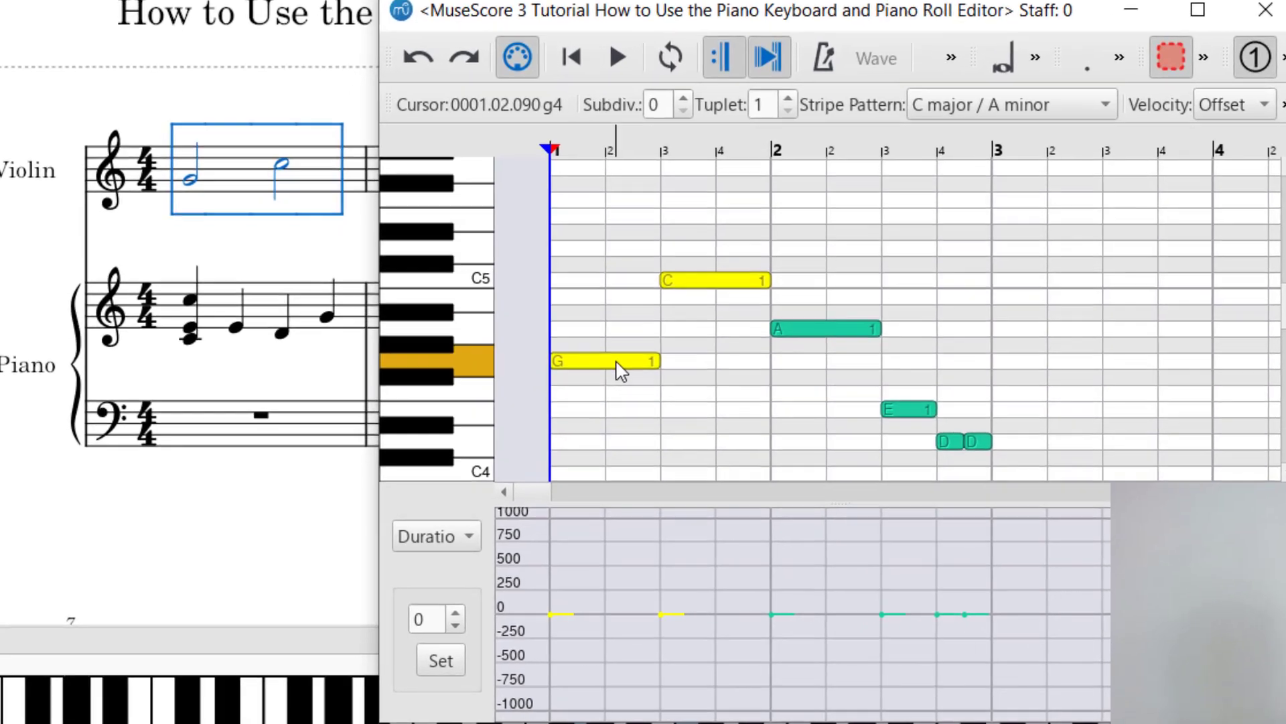
Set the absolute velocity of the violin's first note, G, to 100.
click(582, 382)
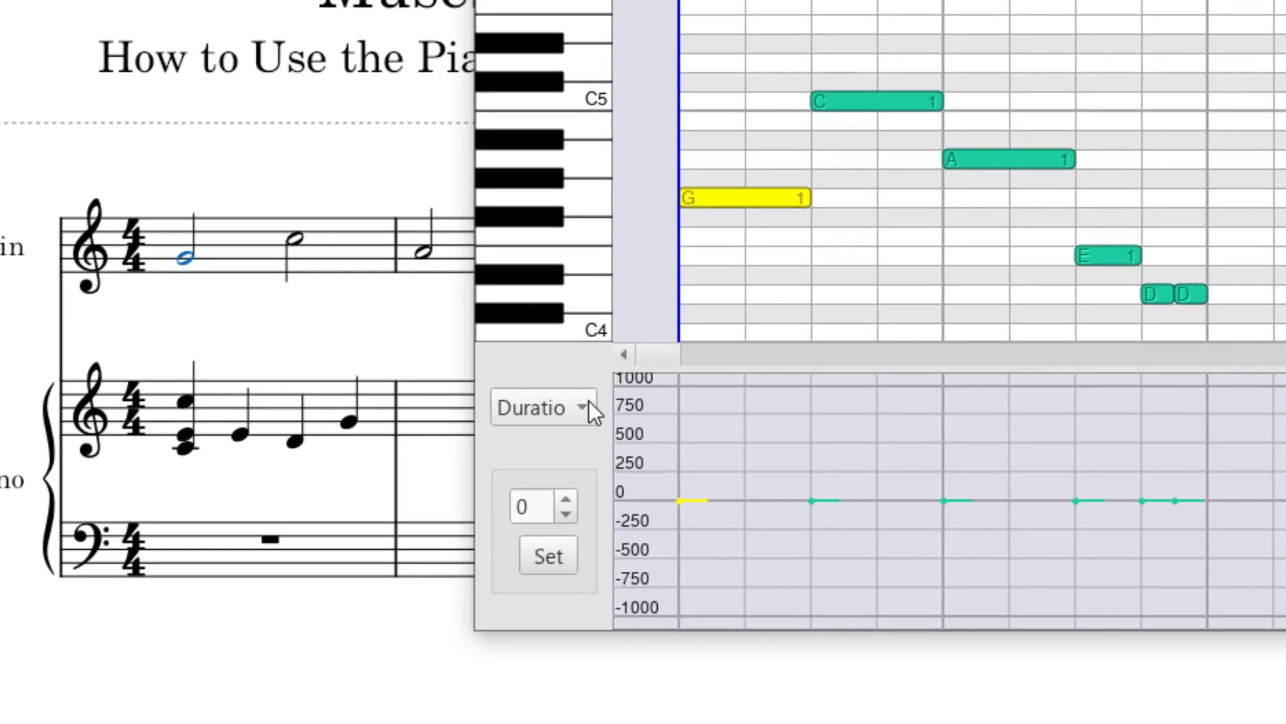
click(589, 402)
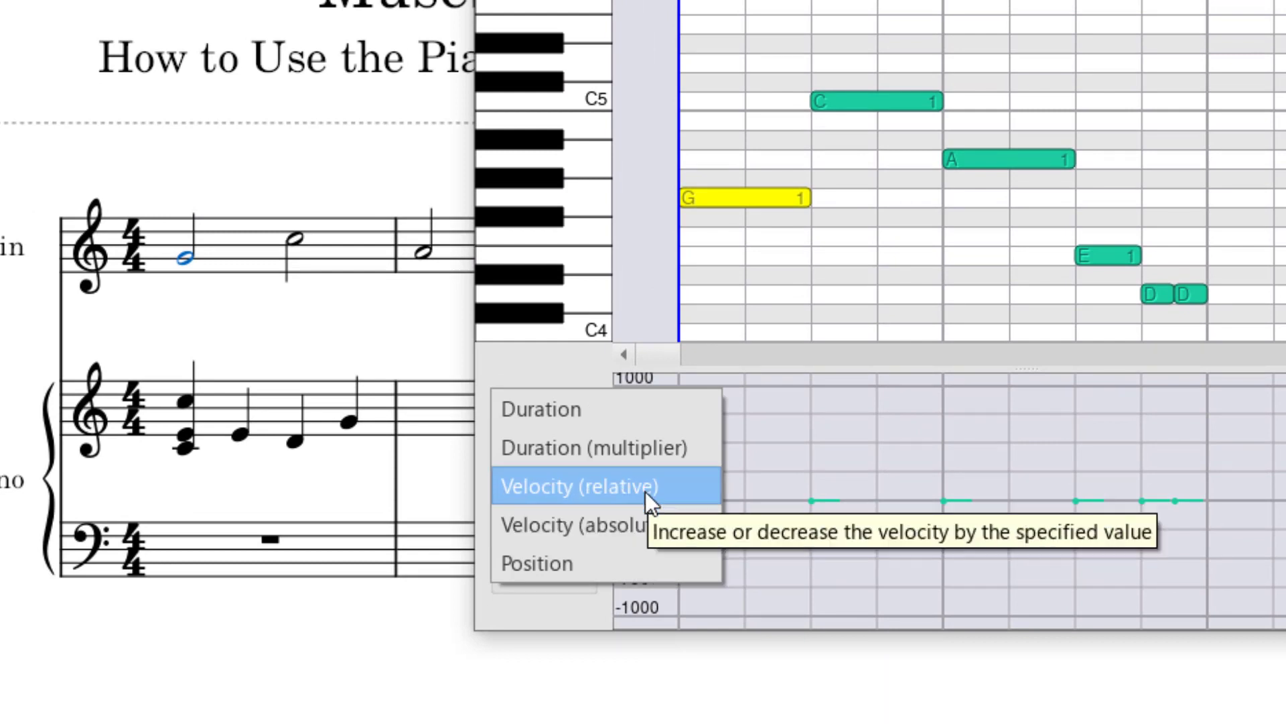
click(646, 529)
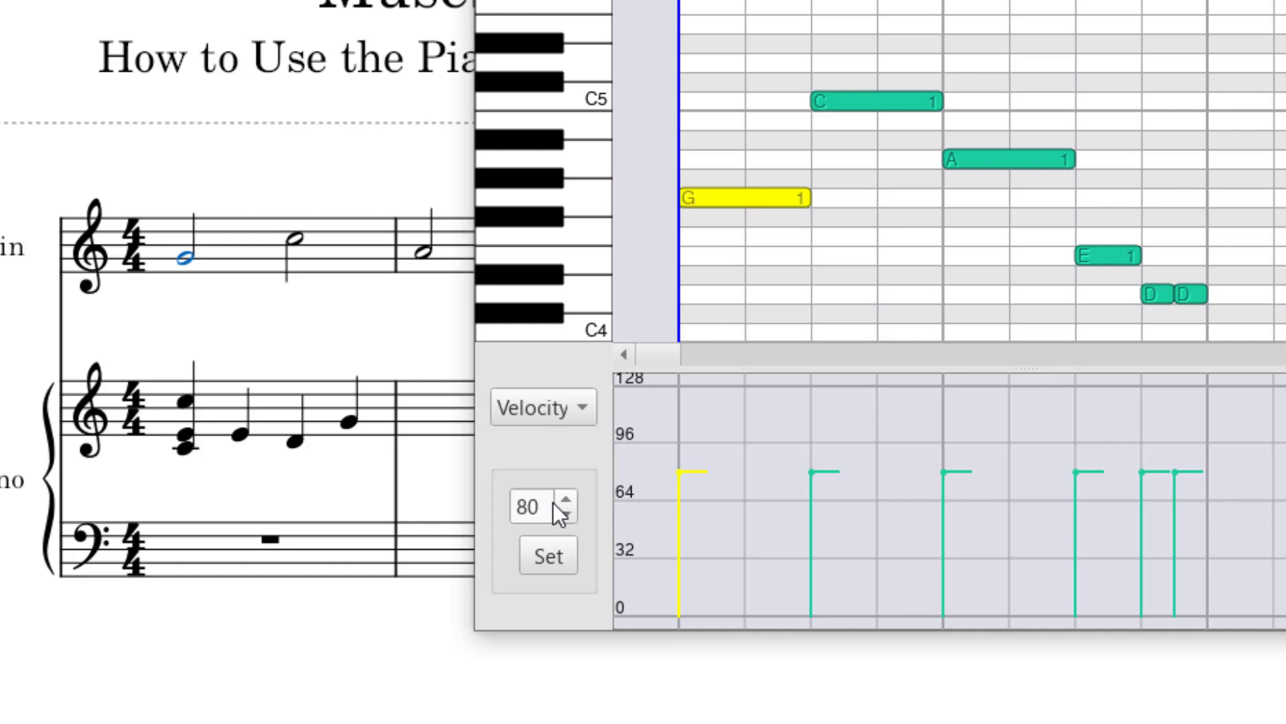
drag(545, 506, 520, 507)
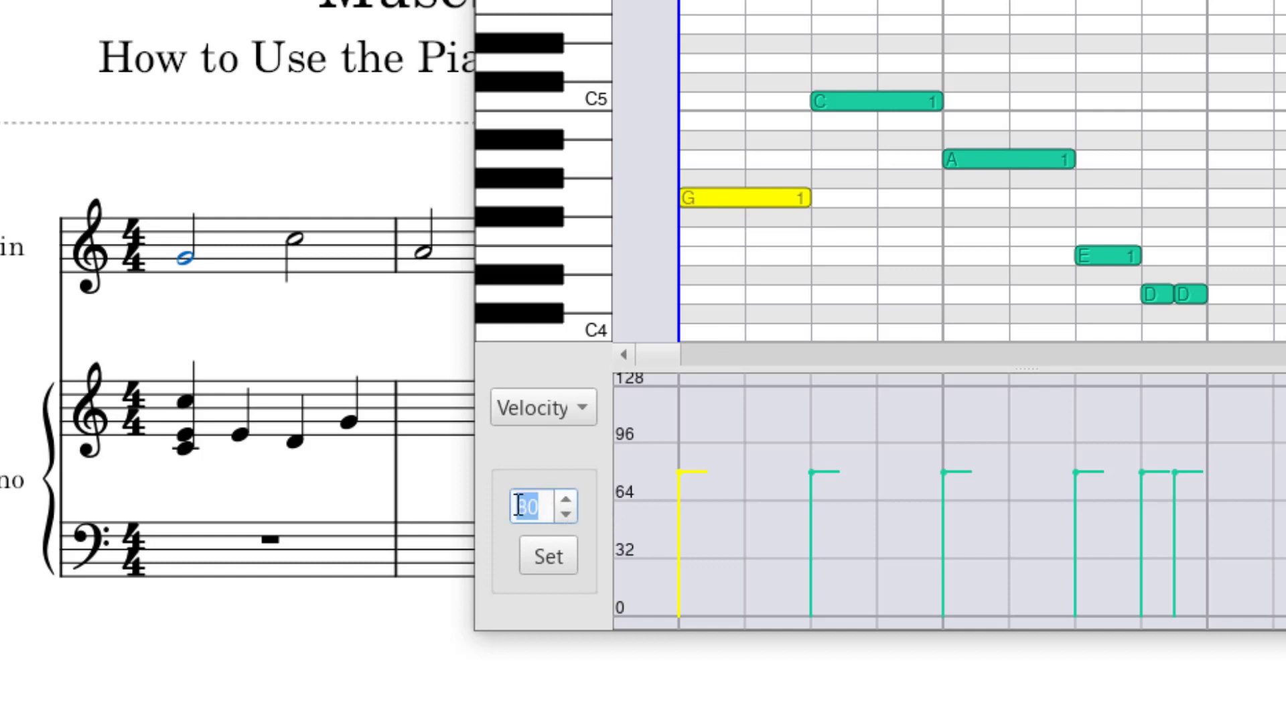
text(100)
click(540, 566)
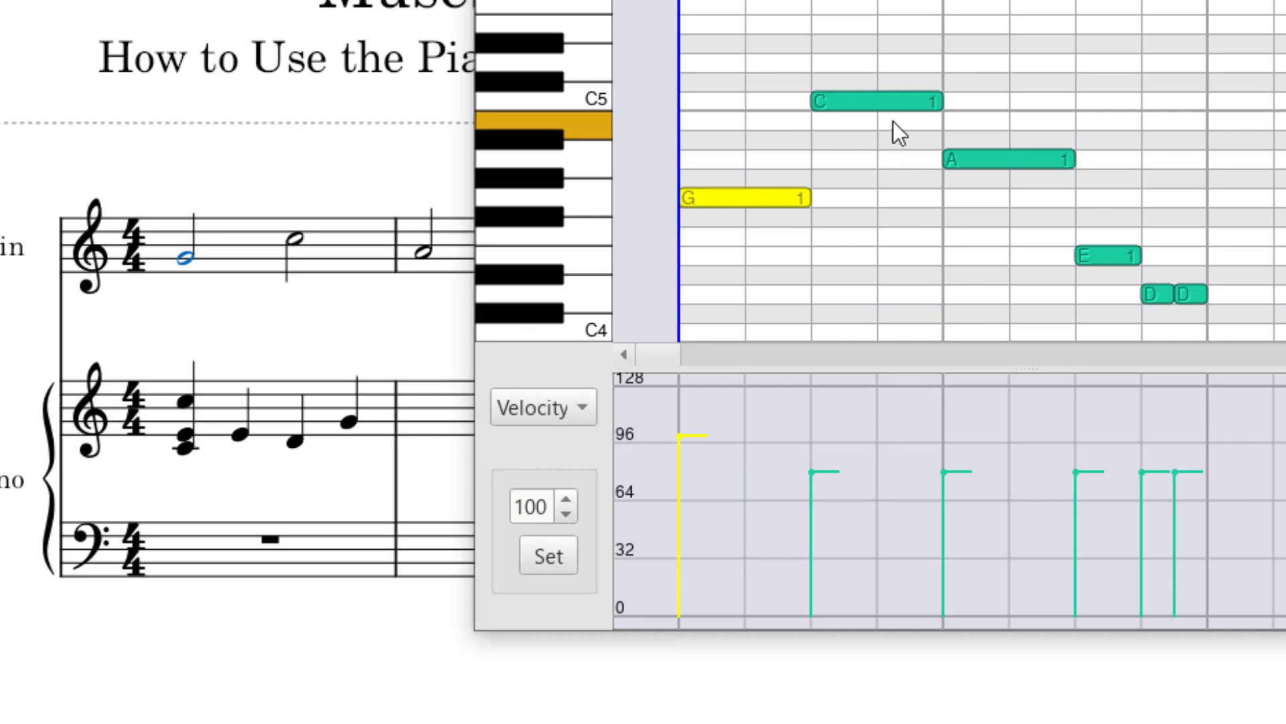
Set the absolute velocity of the violin's second note, C5, to 20.
click(879, 102)
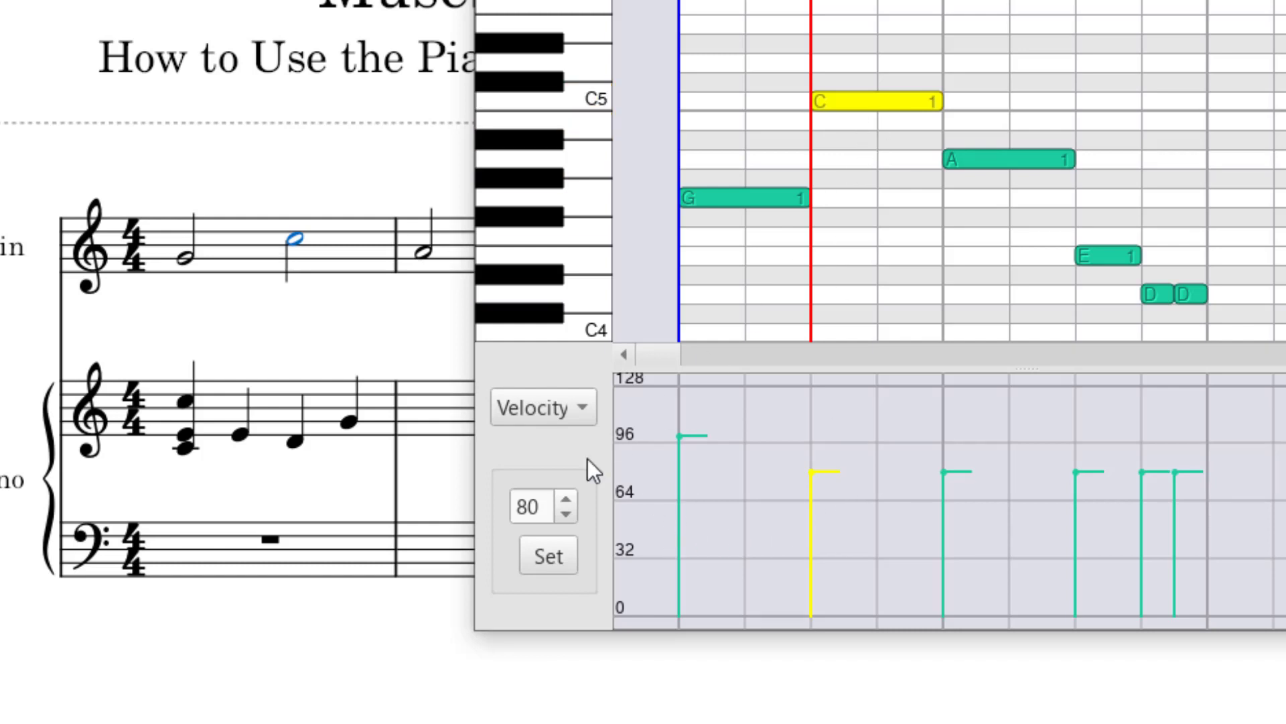
click(557, 415)
click(558, 415)
drag(543, 510, 488, 500)
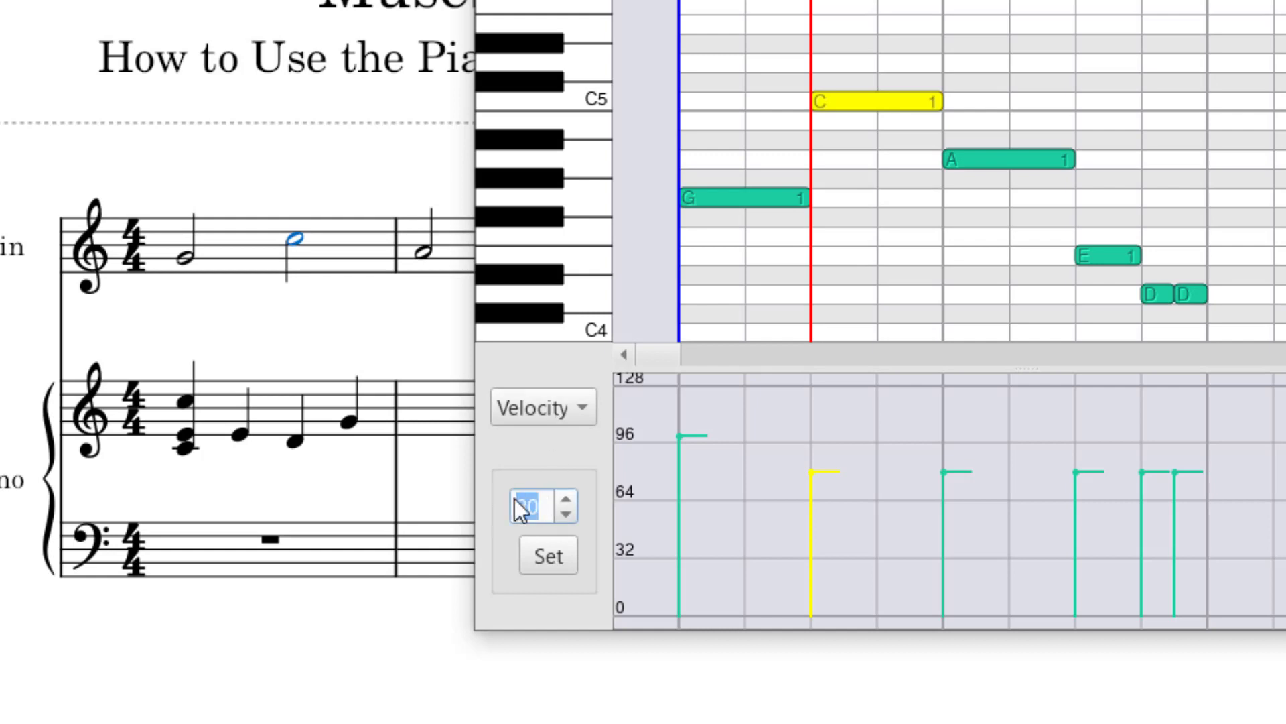
text(20)
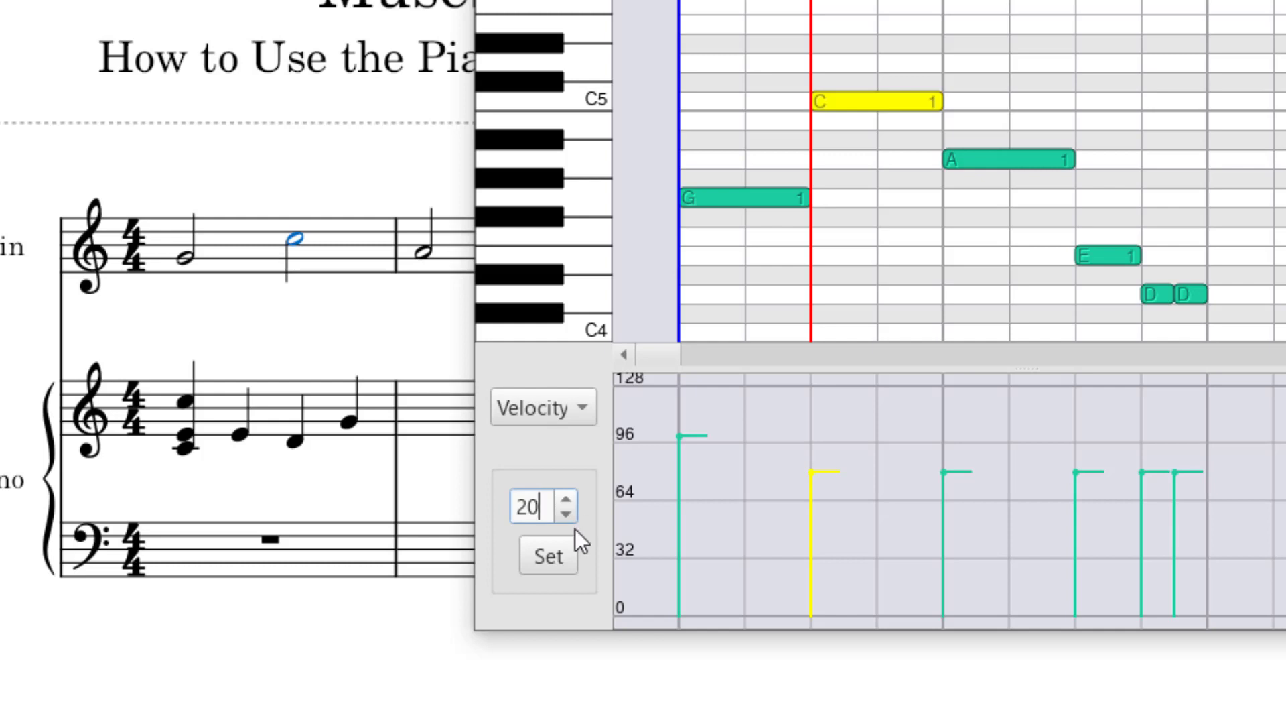
click(550, 556)
Play the score from the violin's first note to hear the velocity changes.
click(185, 257)
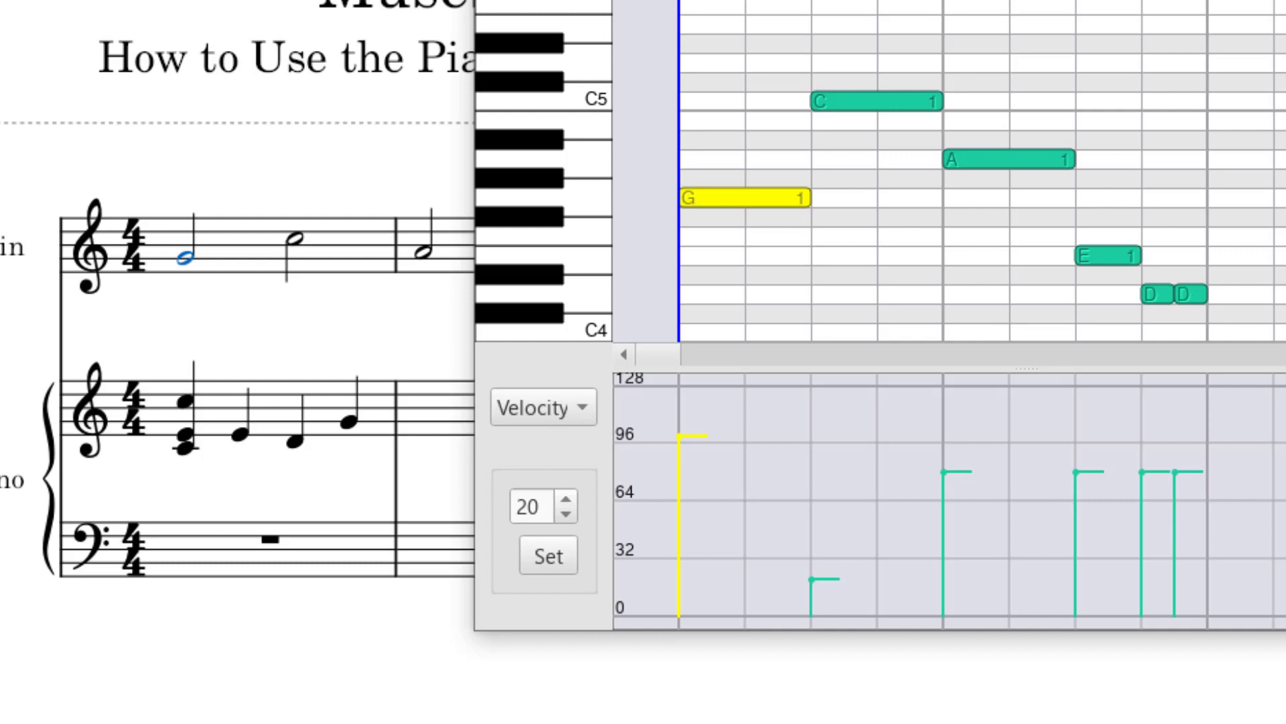
key(space)
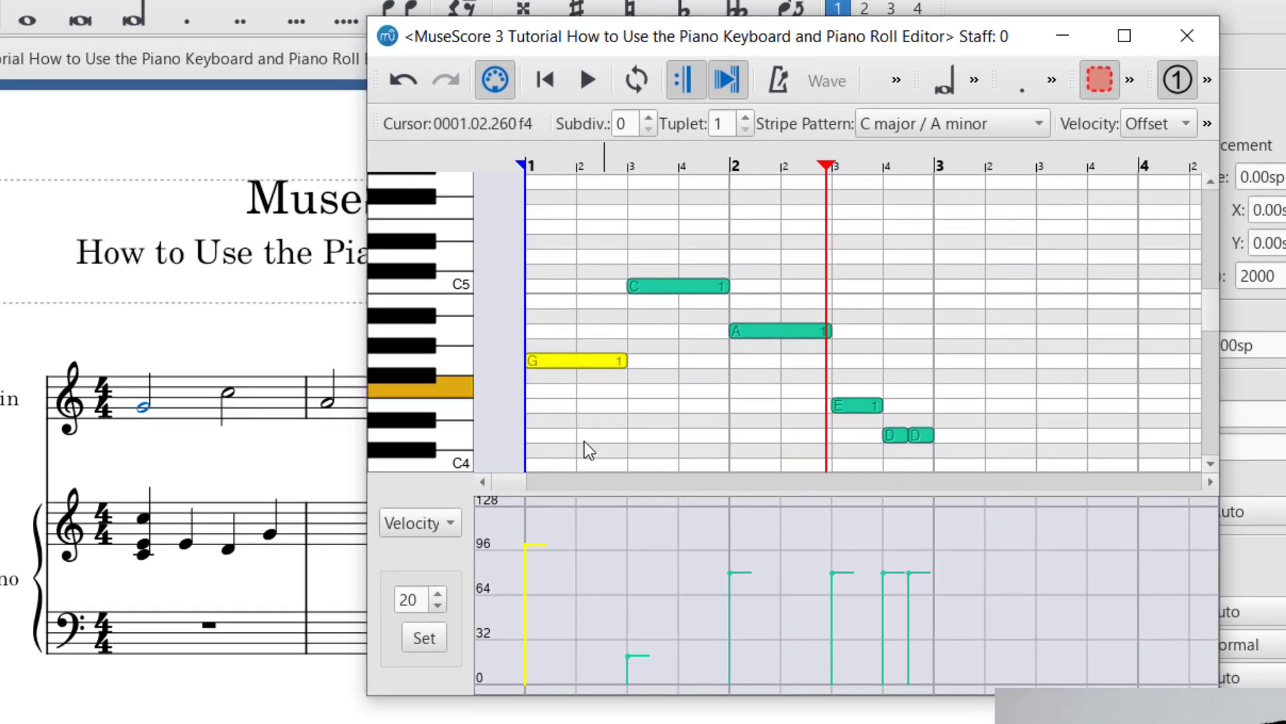
Switch the note levels graph from absolute velocity to Duration and open the first violin note's duration value for editing.
click(439, 521)
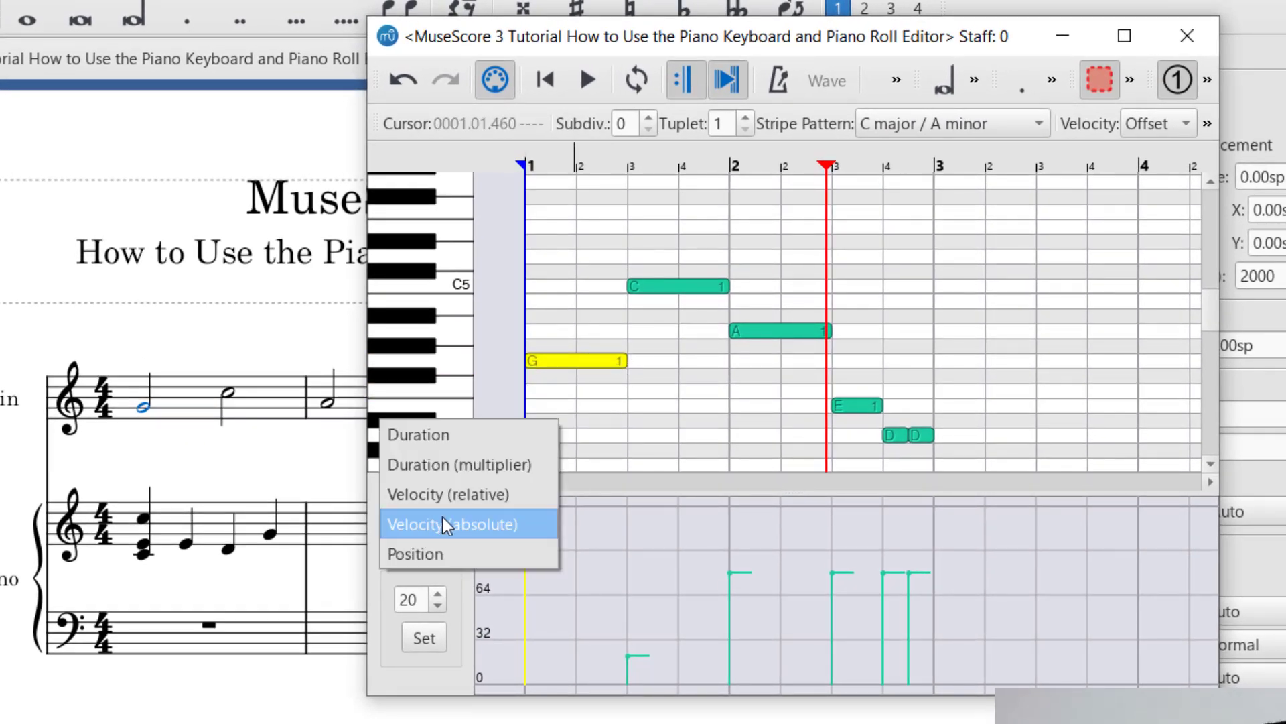
click(445, 435)
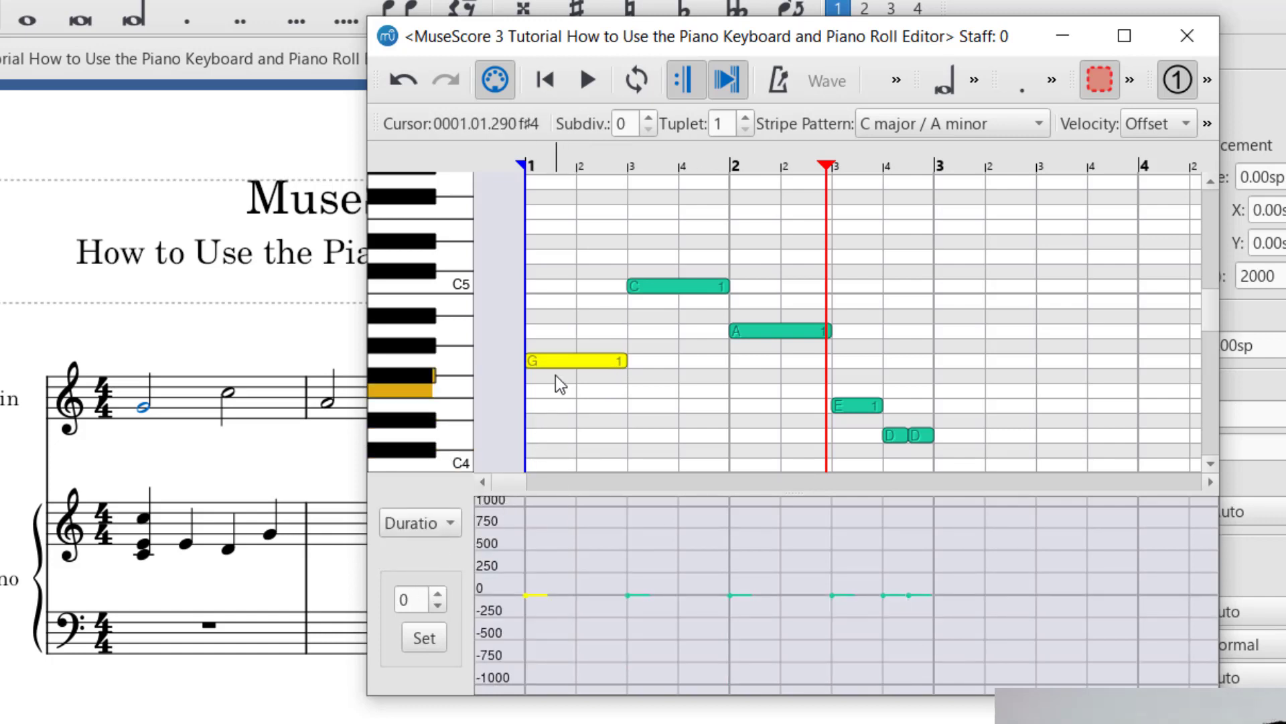
double_click(410, 600)
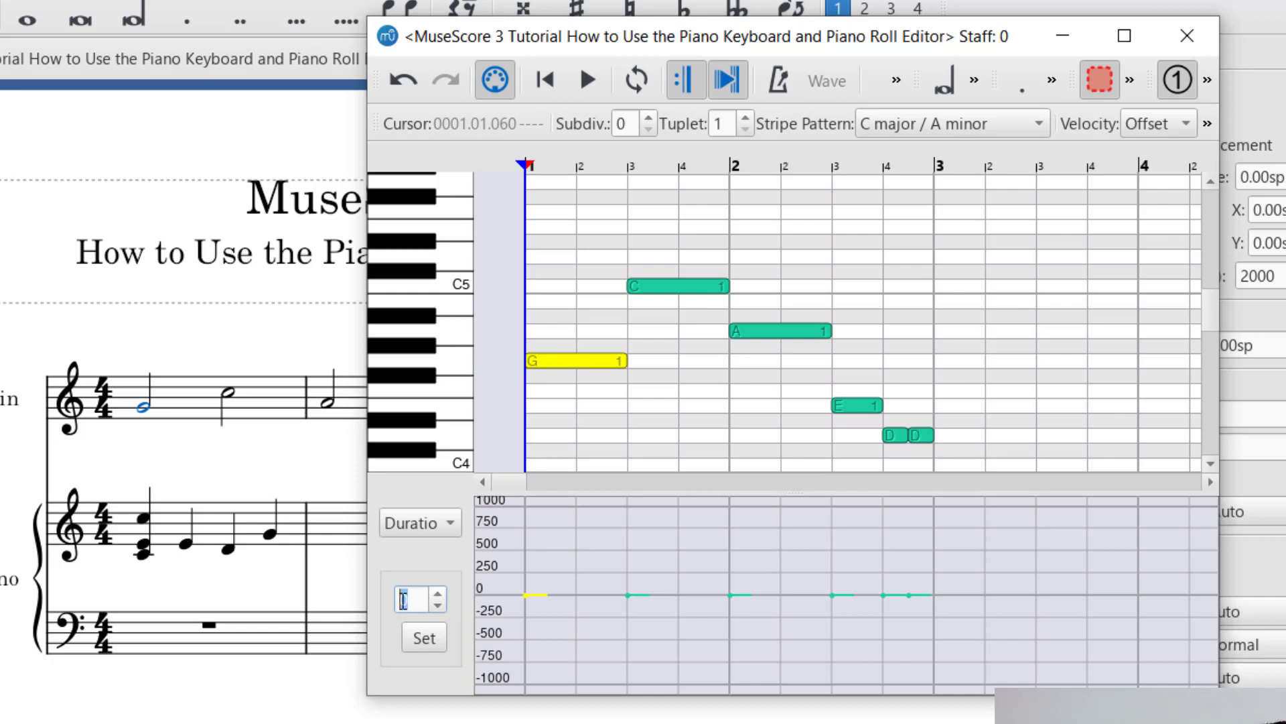
click(412, 600)
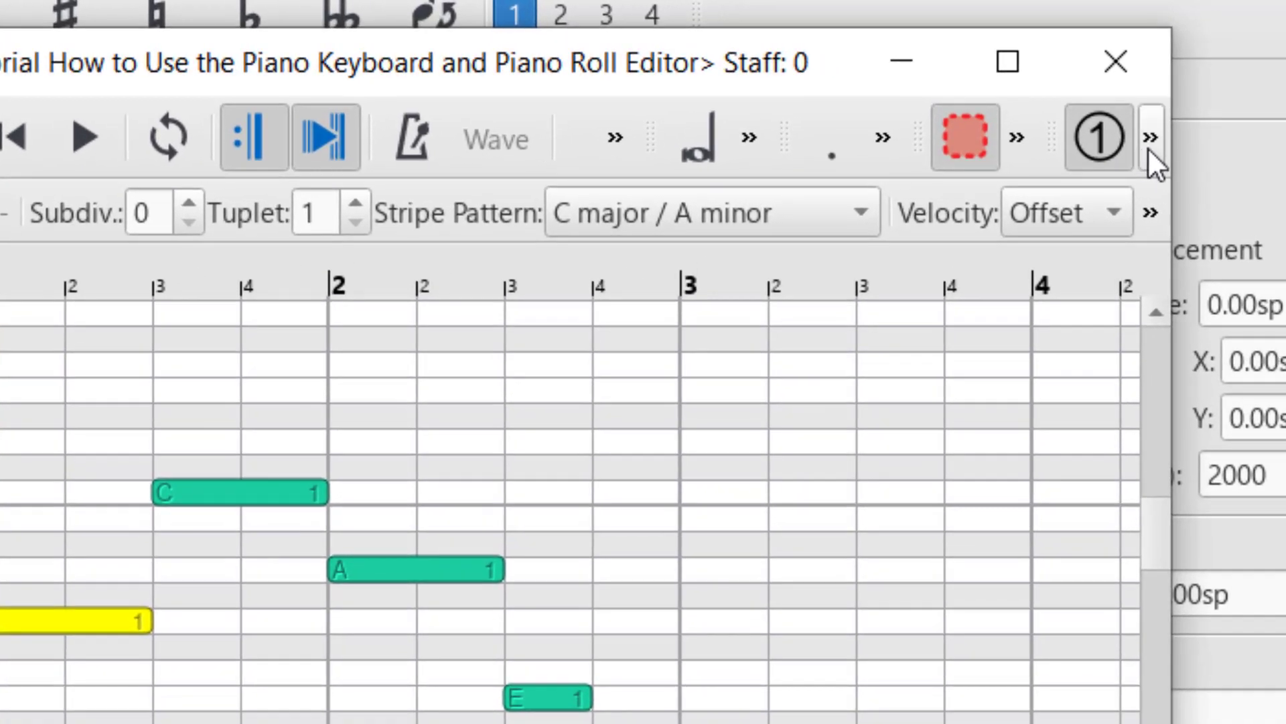
click(1156, 135)
click(1151, 143)
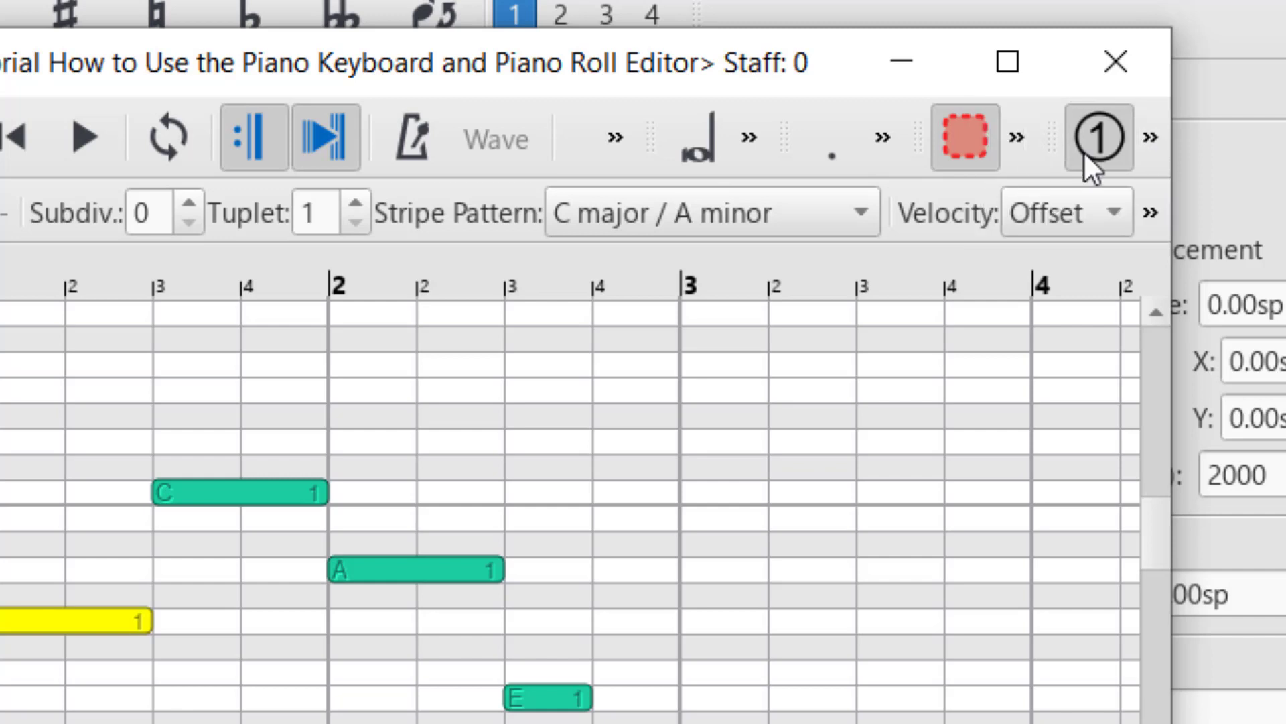
click(749, 138)
click(753, 138)
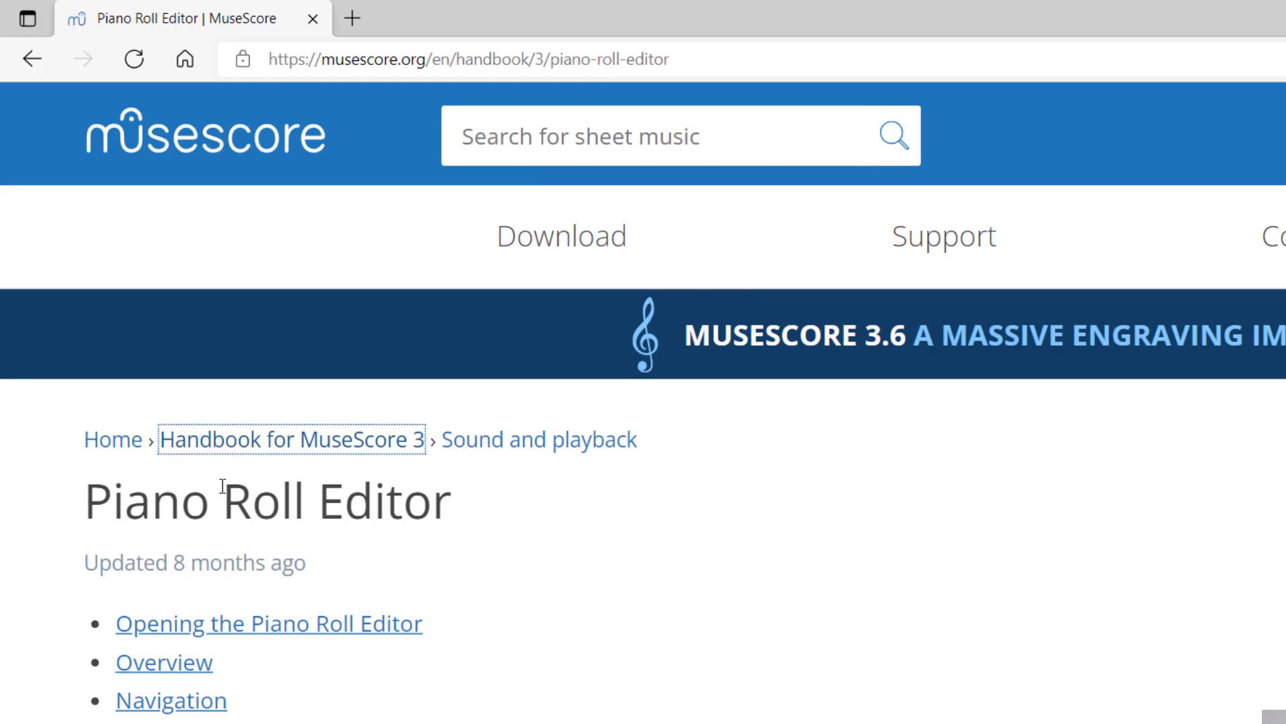
Read the Piano Roll Editor handbook page from its overview through the Navigation and Selecting Notes sections.
scroll(329, 509, down, 10)
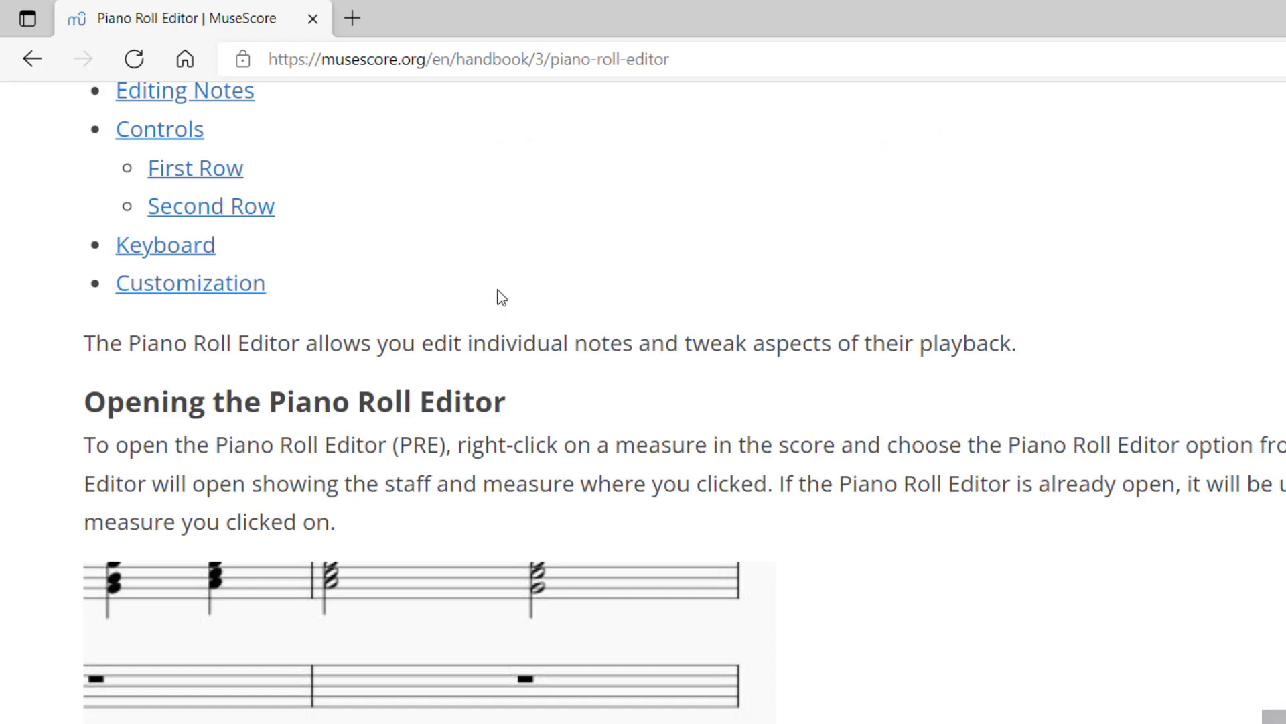
scroll(505, 315, down, 5)
scroll(505, 314, down, 12)
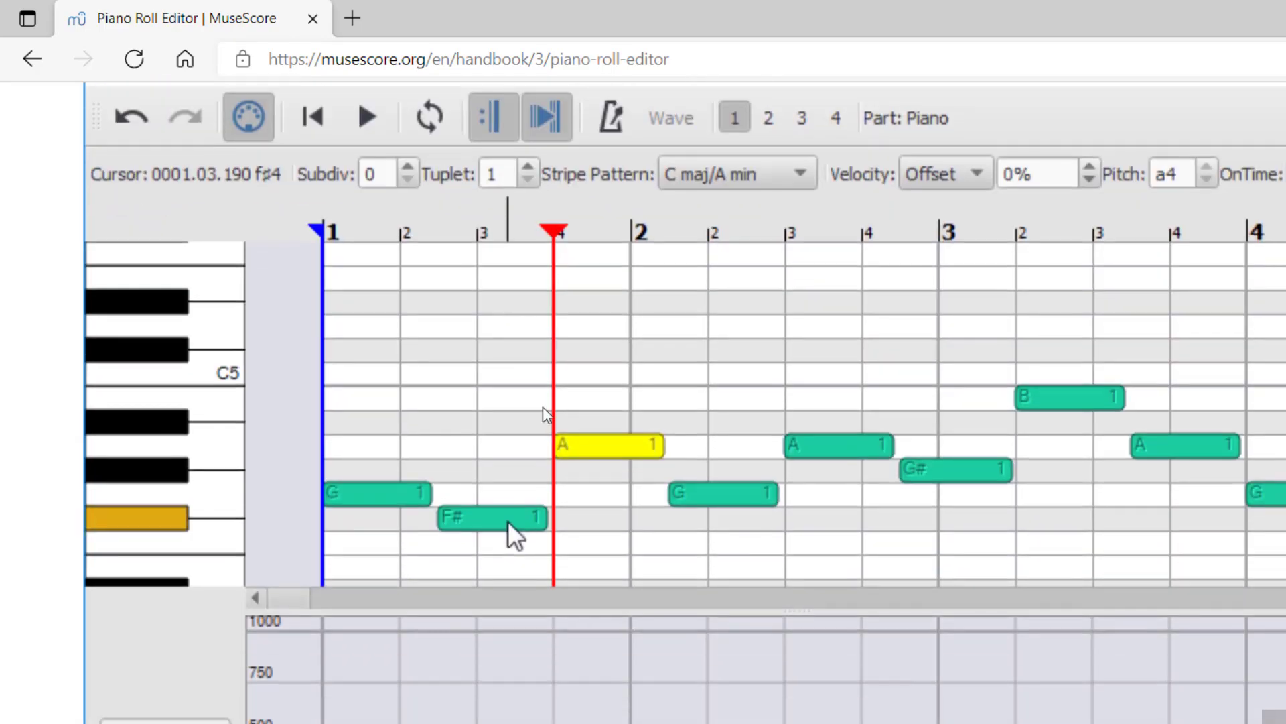
scroll(663, 396, down, 15)
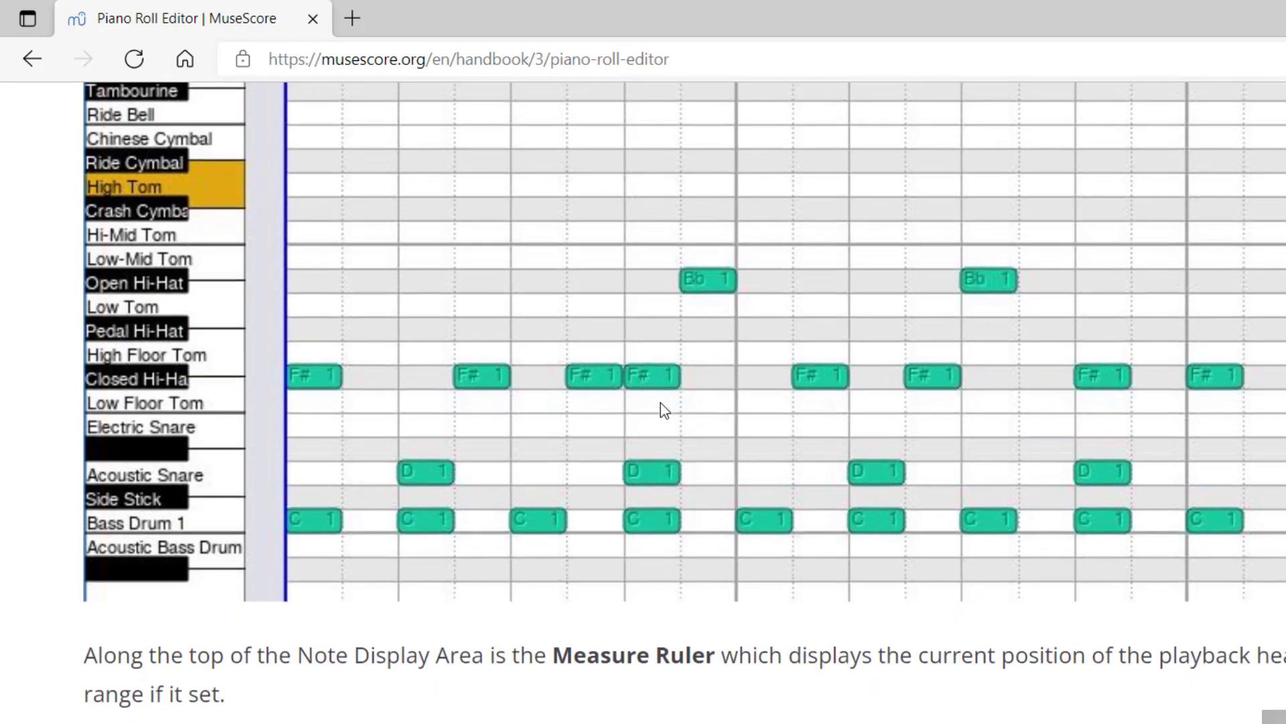
scroll(663, 411, down, 5)
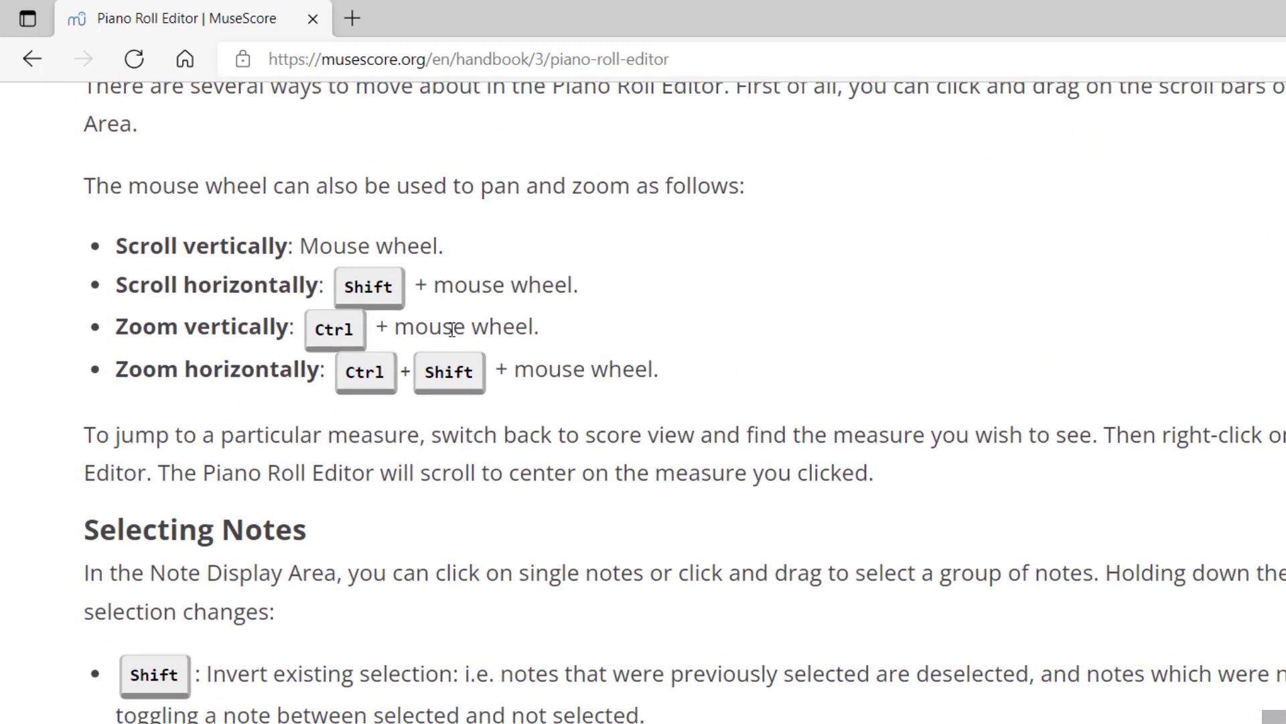
scroll(534, 330, up, 1)
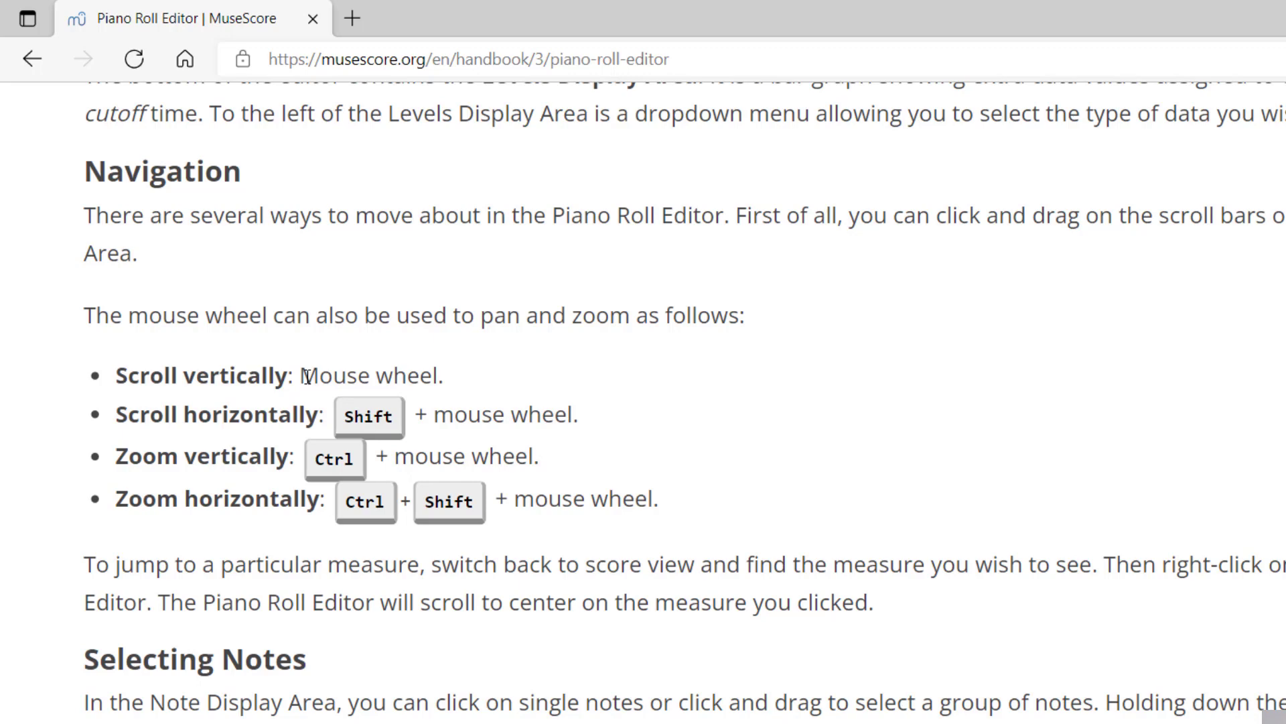
scroll(276, 509, down, 3)
scroll(154, 563, down, 2)
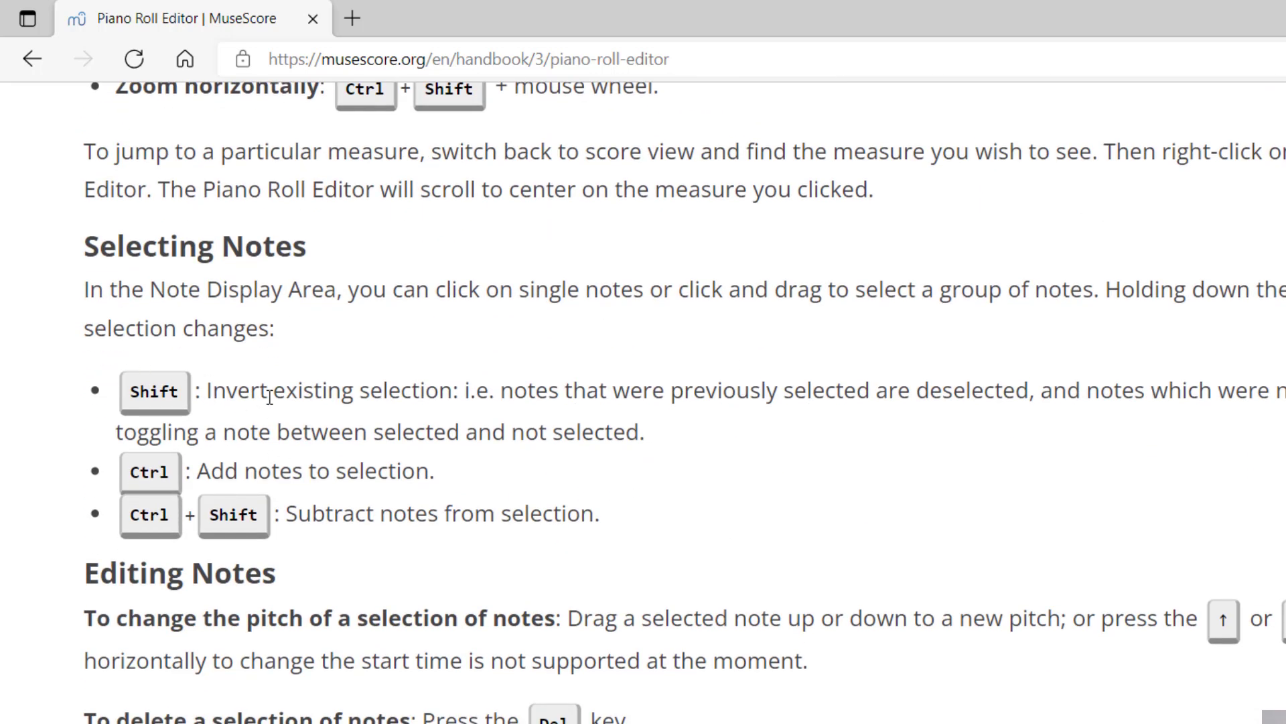
Review the handbook's instructions on adding notes, the first and second control rows, keyboard actions and customization.
scroll(381, 456, down, 15)
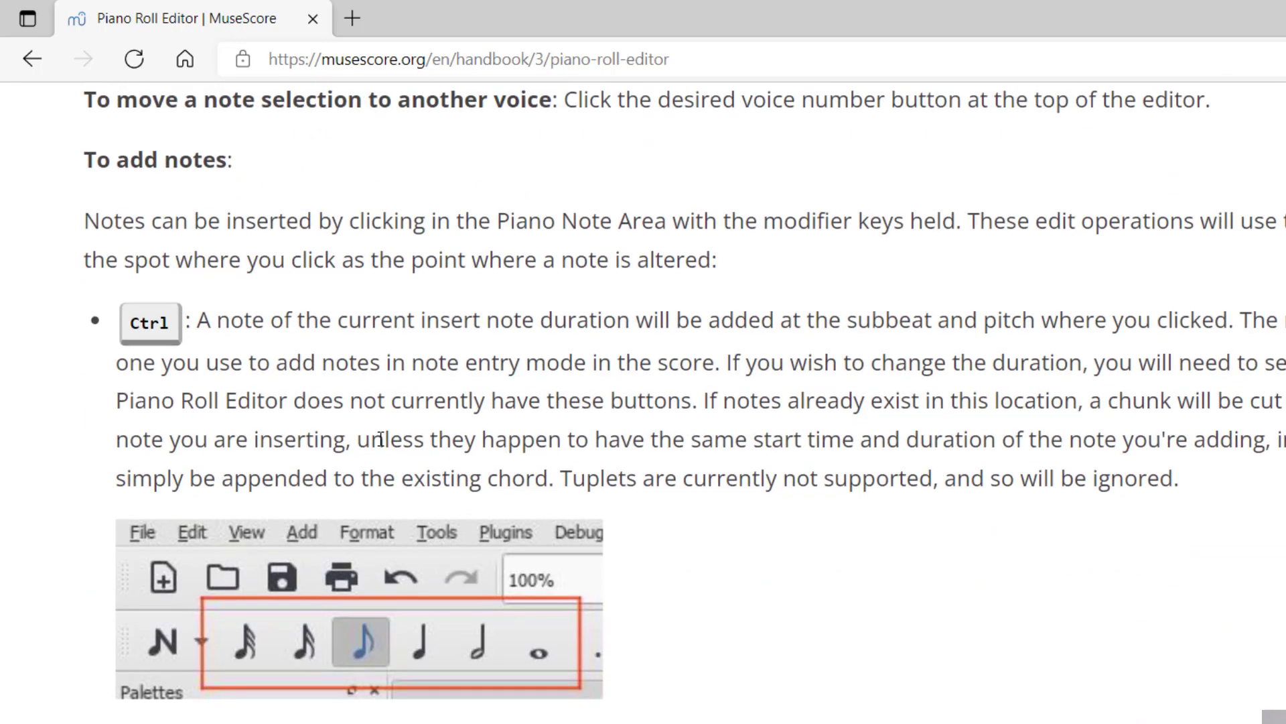
scroll(380, 420, down, 8)
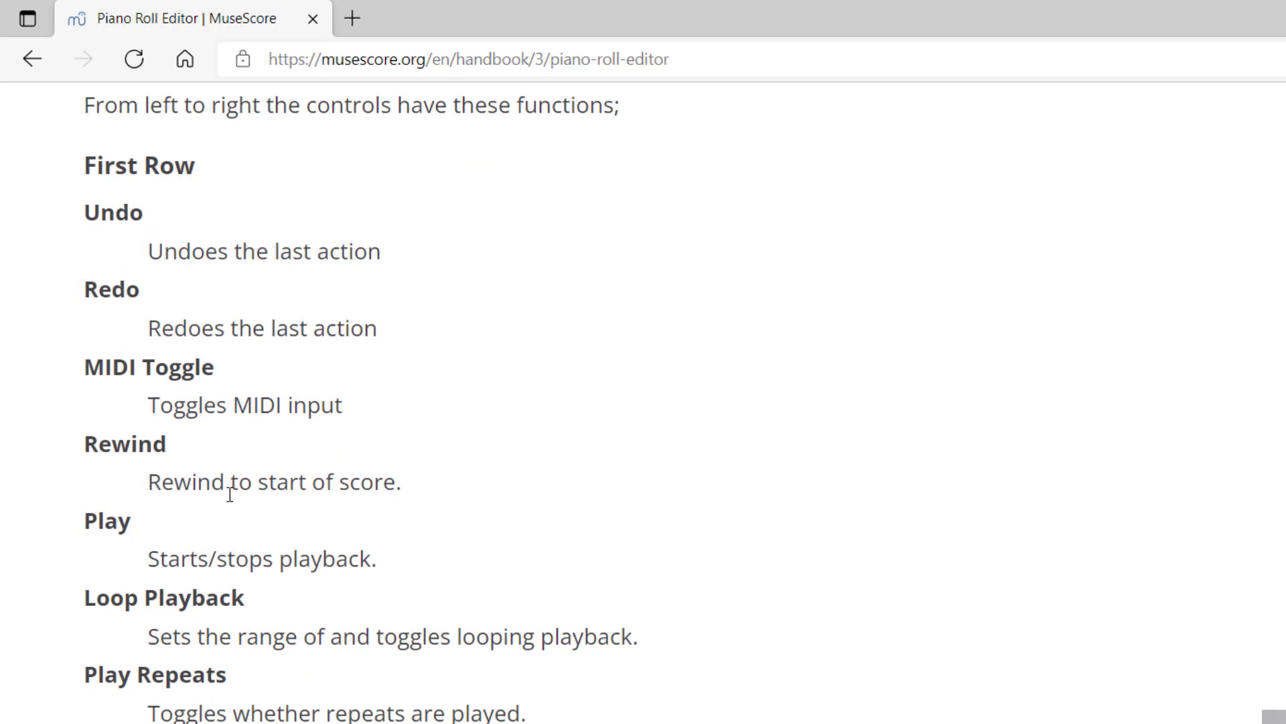
scroll(213, 388, down, 8)
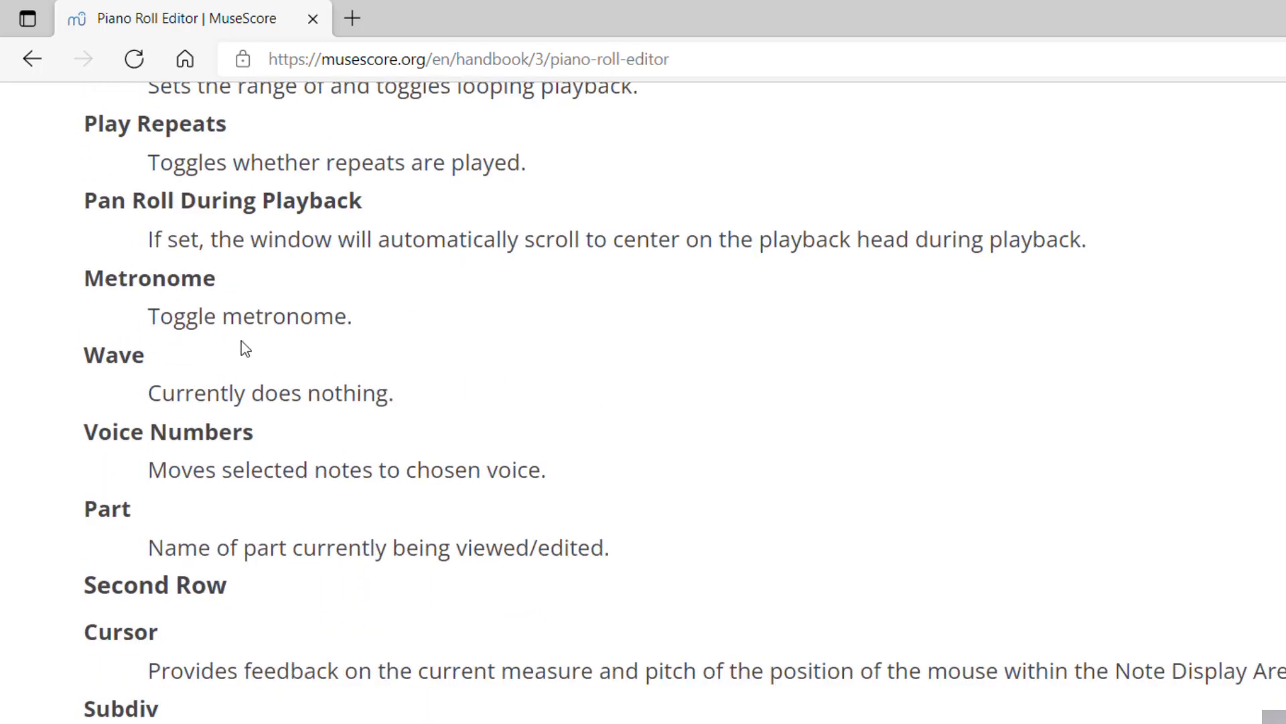
scroll(242, 337, down, 18)
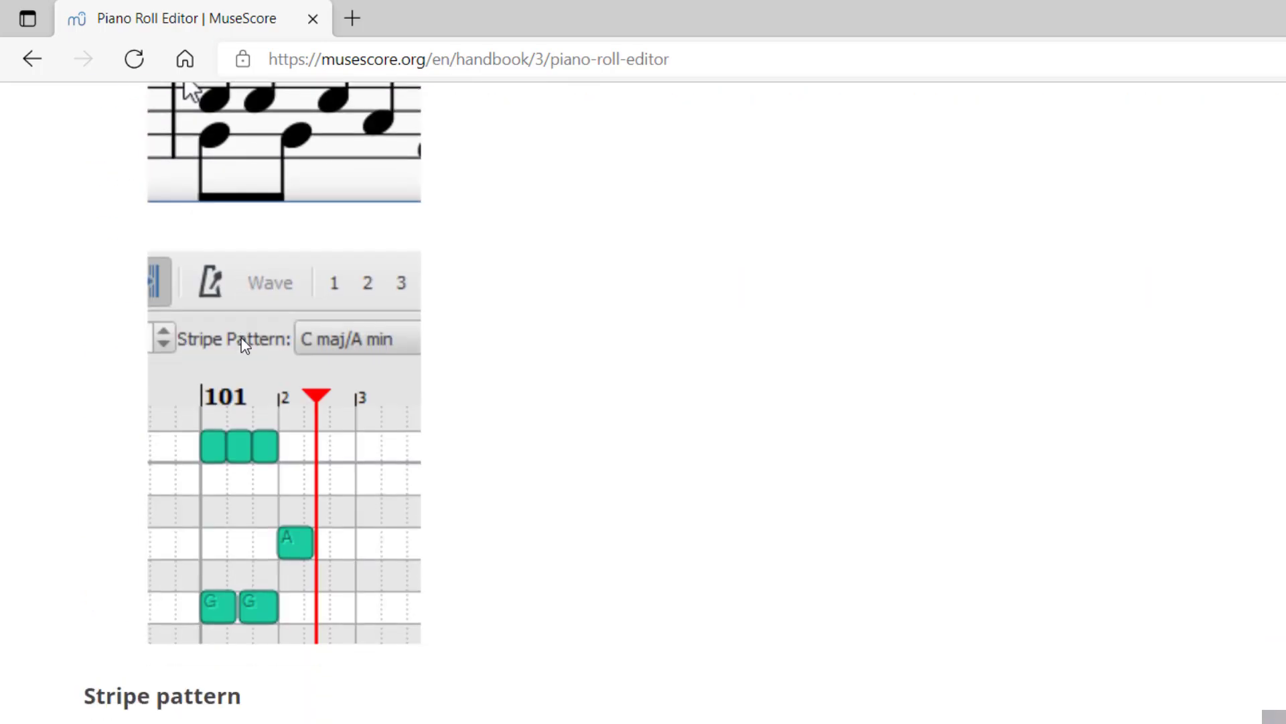
scroll(245, 345, down, 20)
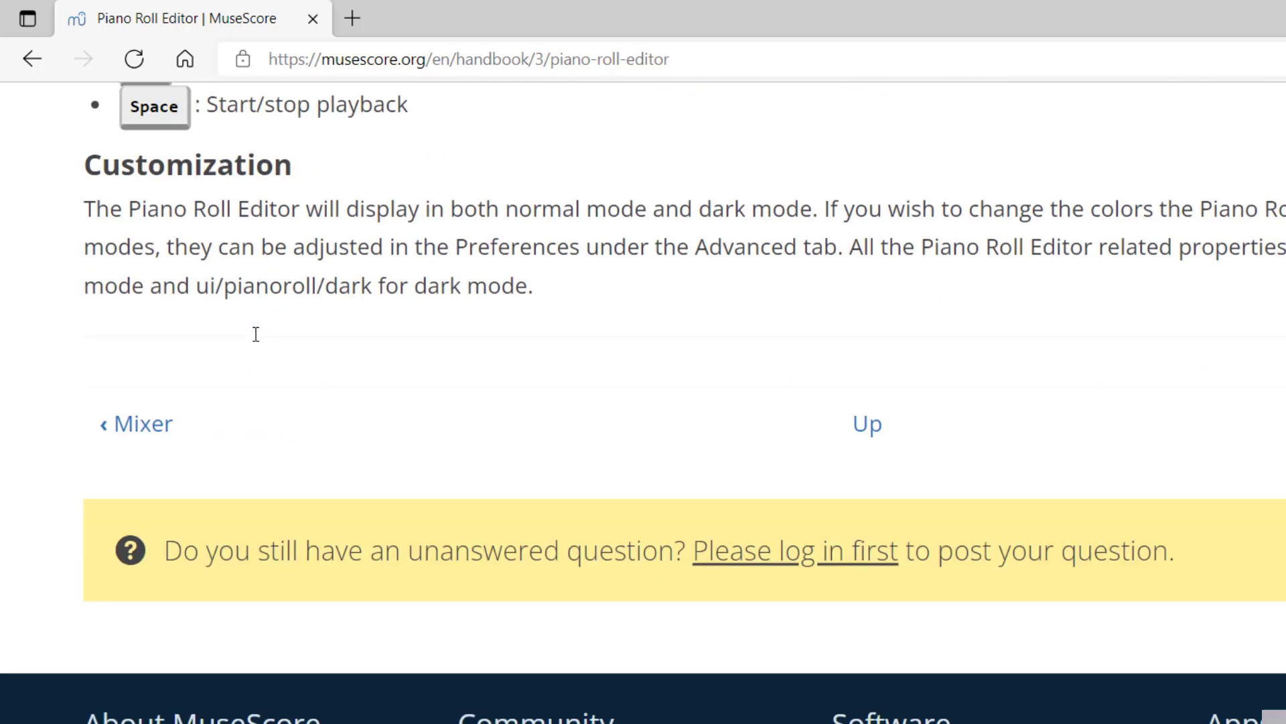
scroll(267, 335, up, 6)
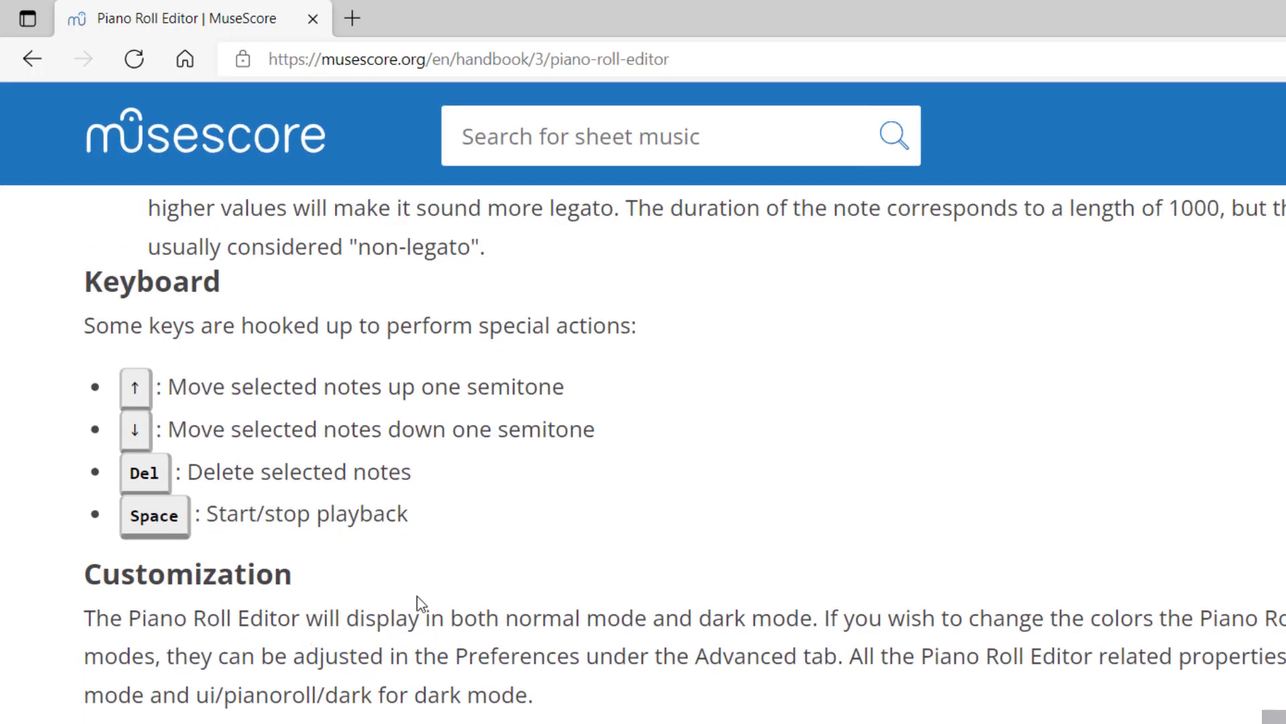
scroll(419, 599, up, 2)
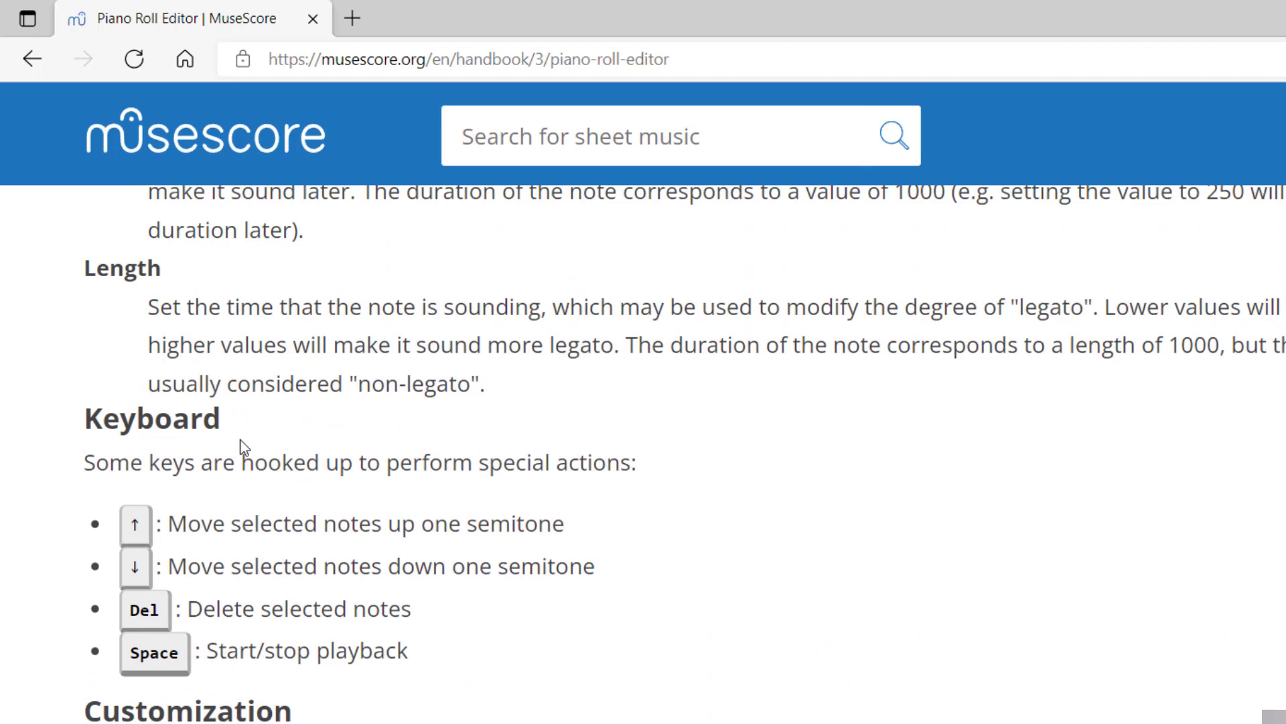